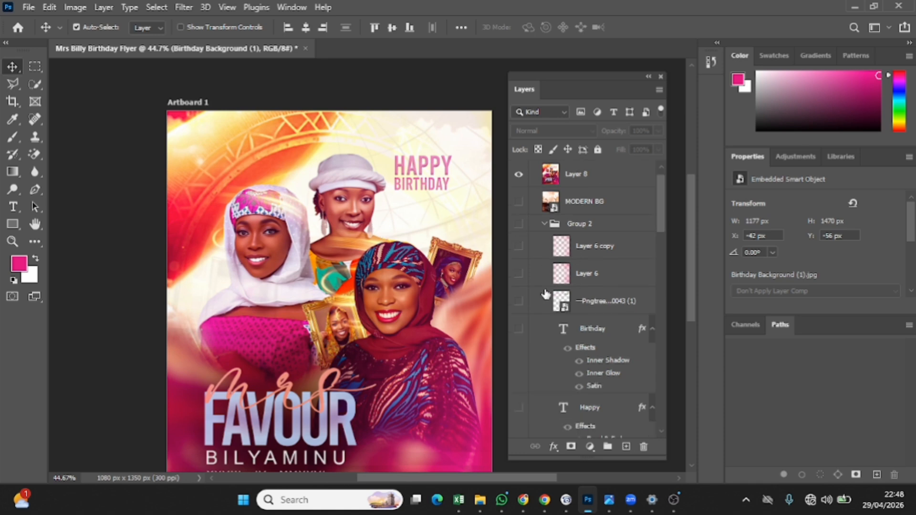
Review the layer stack and turn off Layer 8's finished flyer artwork
{"action": "scroll", "coordinate": [548, 298], "scroll_direction": "up", "scroll_amount": 3}
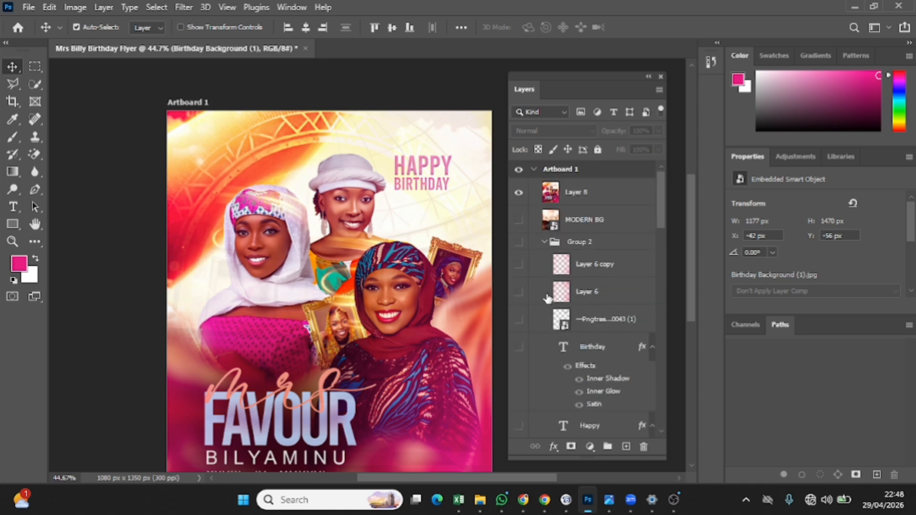
{"action": "scroll", "coordinate": [656, 215], "scroll_direction": "down", "scroll_amount": 10}
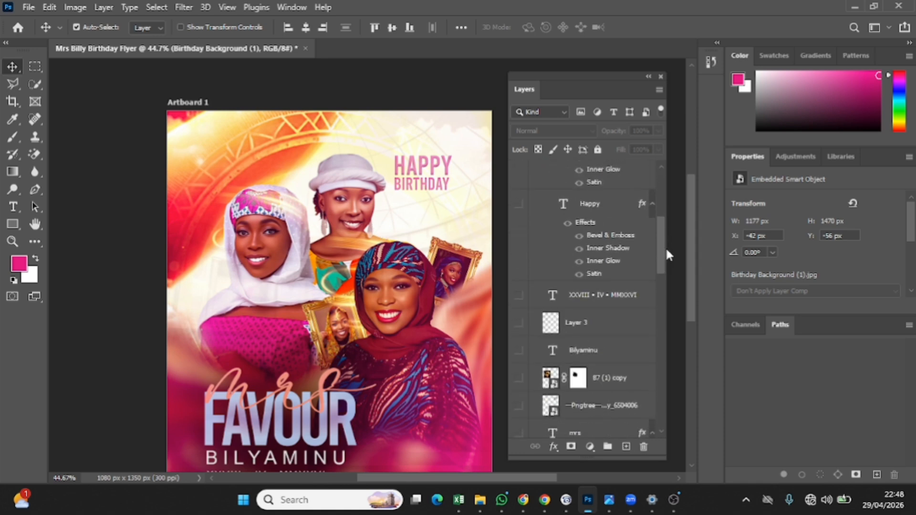
{"action": "left_click_drag", "start_coordinate": [687, 225], "coordinate": [667, 195]}
{"action": "left_click_drag", "start_coordinate": [688, 276], "coordinate": [696, 298]}
{"action": "scroll", "coordinate": [587, 256], "scroll_direction": "up", "scroll_amount": 5}
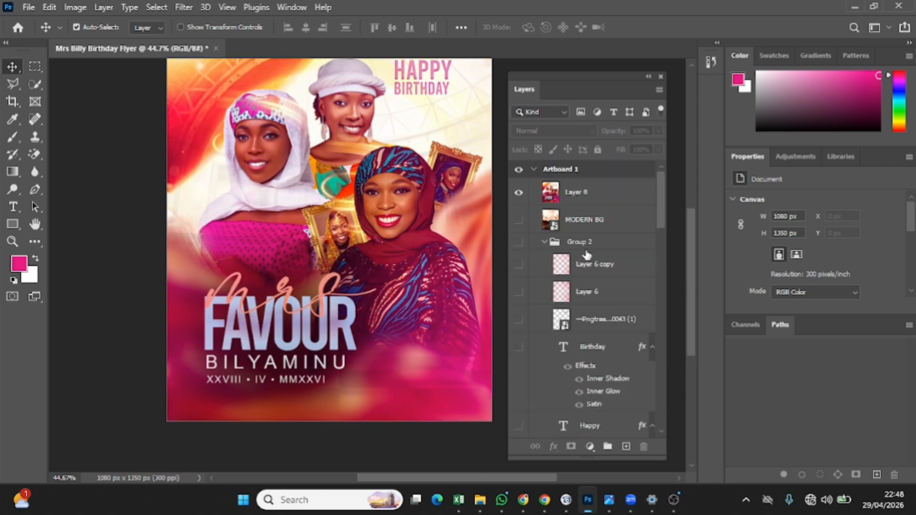
{"action": "left_click", "coordinate": [517, 196]}
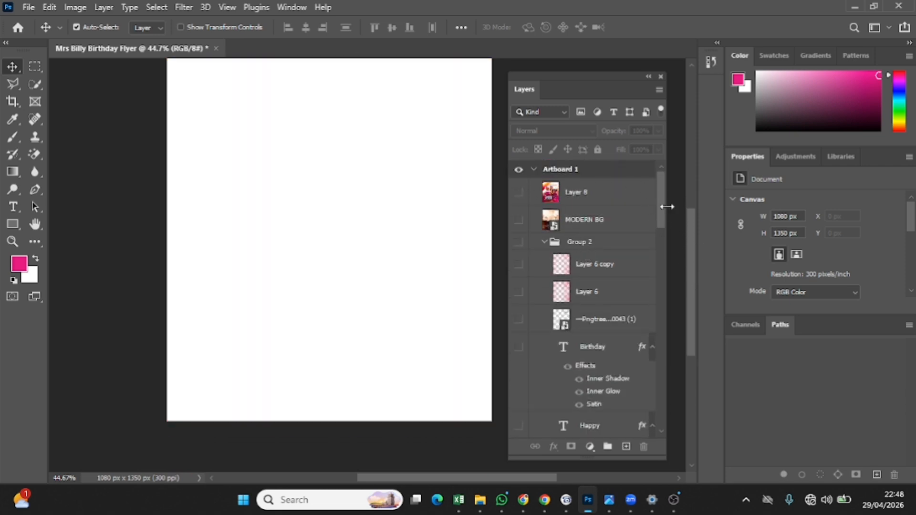
Preview the MODERN BG background by toggling its visibility on and off
{"action": "left_click_drag", "start_coordinate": [659, 210], "coordinate": [653, 453]}
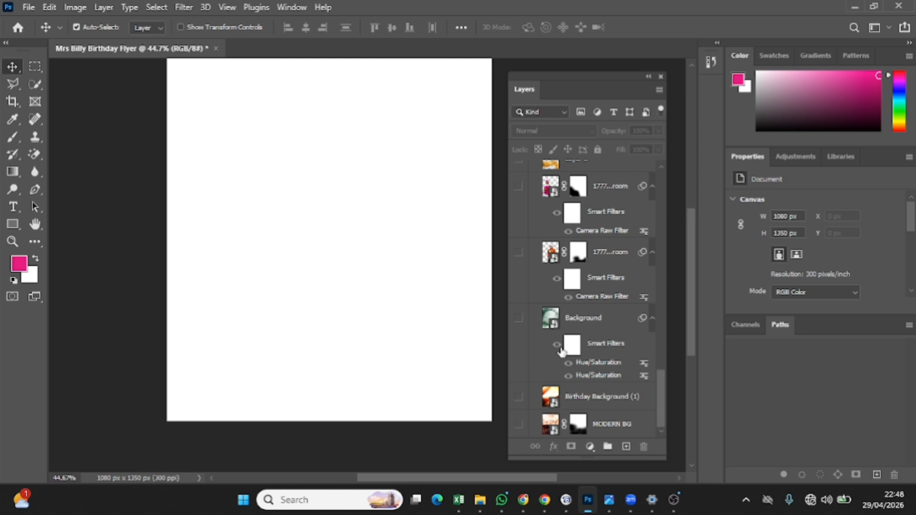
{"action": "left_click", "coordinate": [519, 425]}
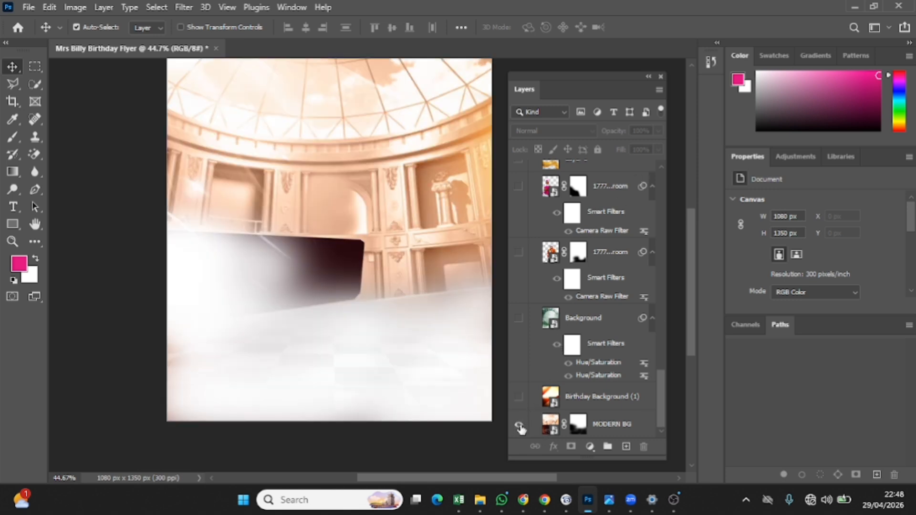
{"action": "left_click", "coordinate": [579, 424]}
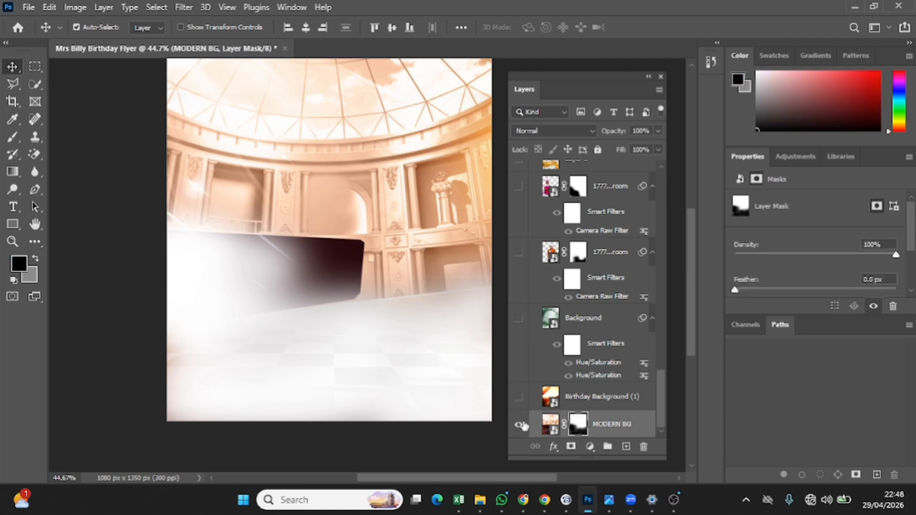
{"action": "left_click", "coordinate": [519, 424]}
{"action": "left_click", "coordinate": [519, 424]}
Show Birthday Background (1) and the Background arch layer, leaving MODERN BG hidden
{"action": "left_click", "coordinate": [519, 425]}
{"action": "left_click", "coordinate": [518, 397]}
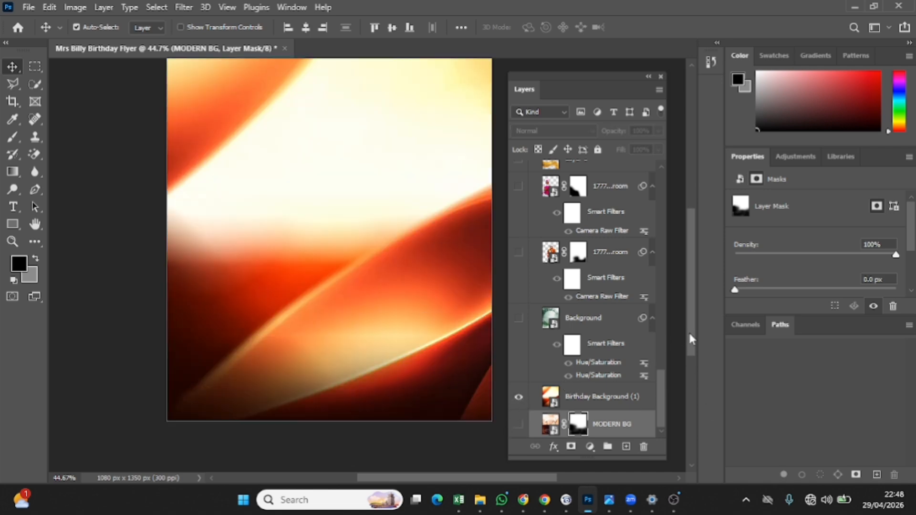
{"action": "scroll", "coordinate": [689, 331], "scroll_direction": "up", "scroll_amount": 3}
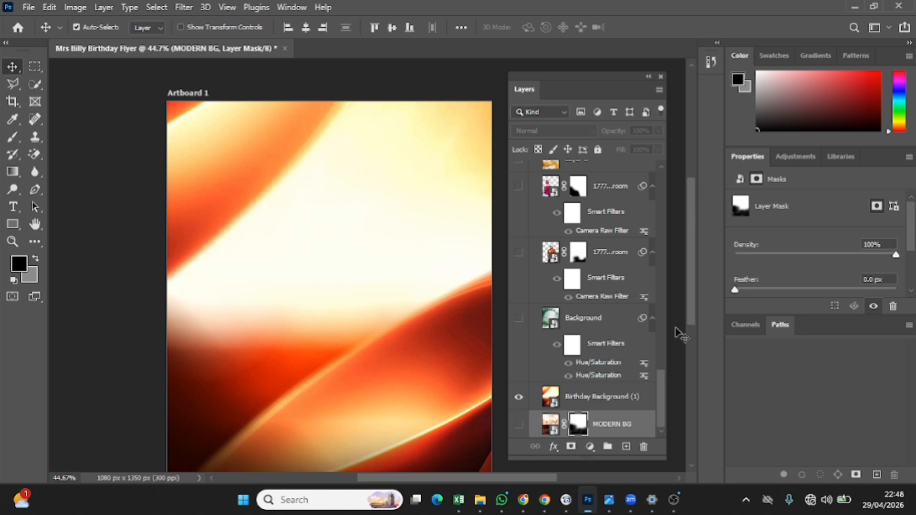
{"action": "left_click", "coordinate": [519, 319]}
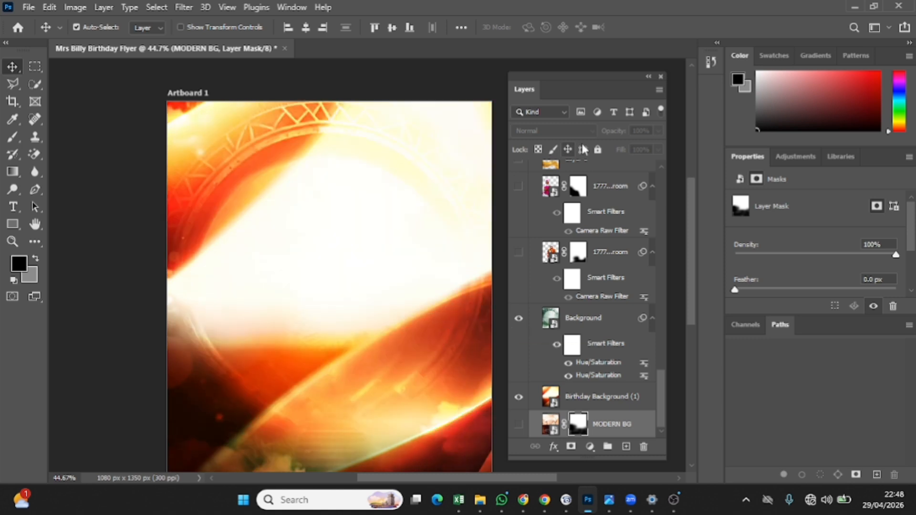
{"action": "left_click", "coordinate": [590, 324]}
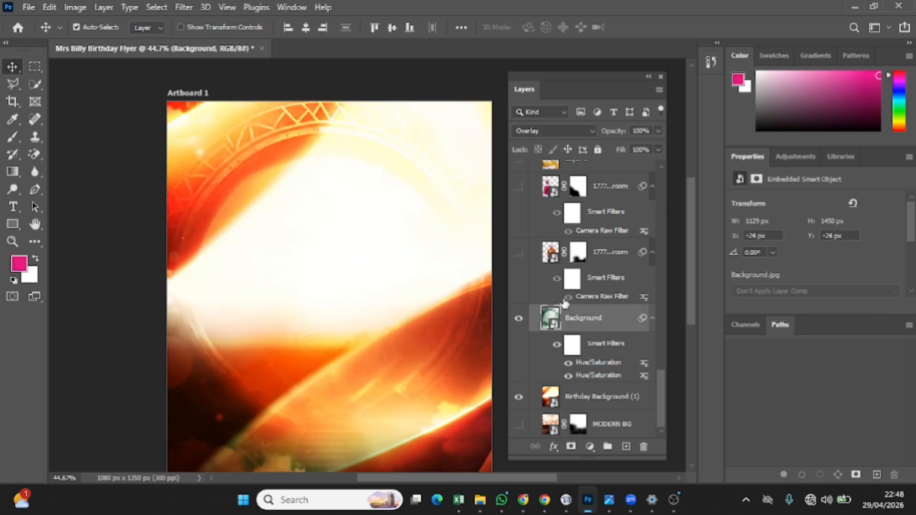
{"action": "left_click", "coordinate": [559, 130]}
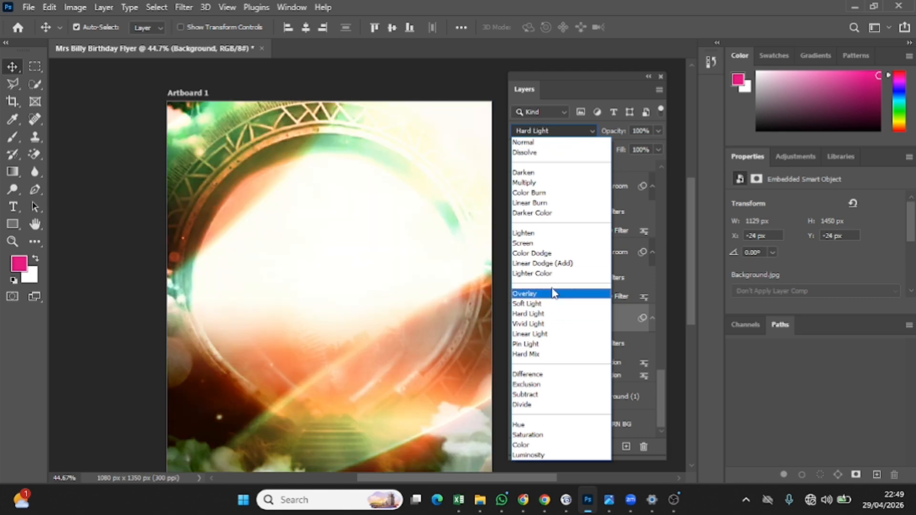
{"action": "left_click", "coordinate": [554, 295]}
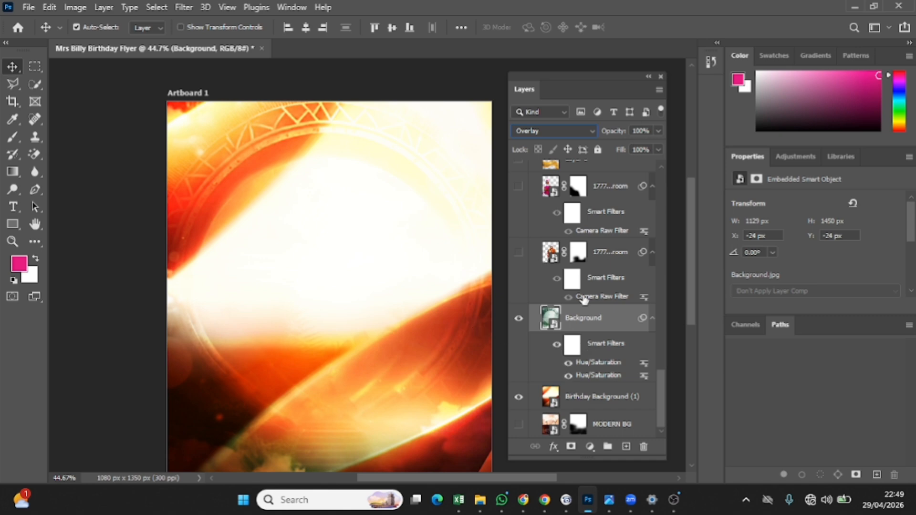
Turn on both 1777...room portrait layers and select the top one's layer mask
{"action": "left_click", "coordinate": [518, 252]}
{"action": "scroll", "coordinate": [537, 229], "scroll_direction": "up", "scroll_amount": 2}
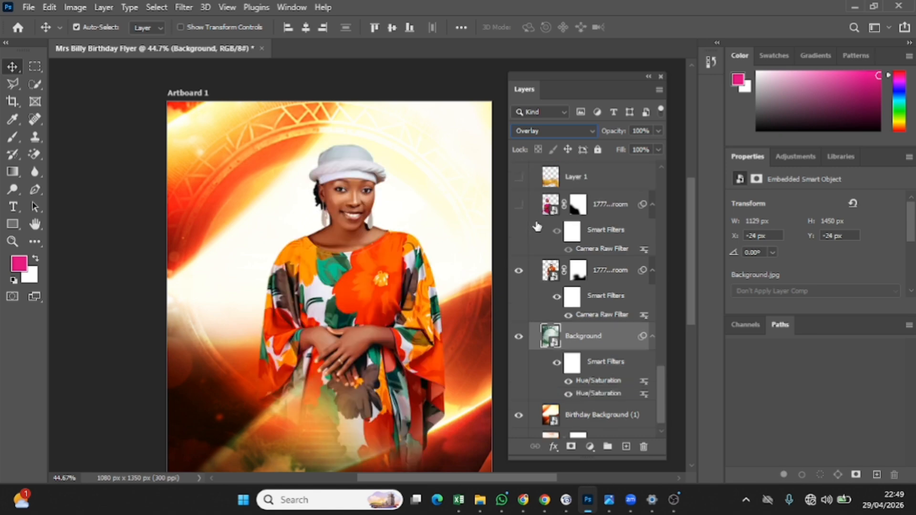
{"action": "left_click", "coordinate": [517, 288]}
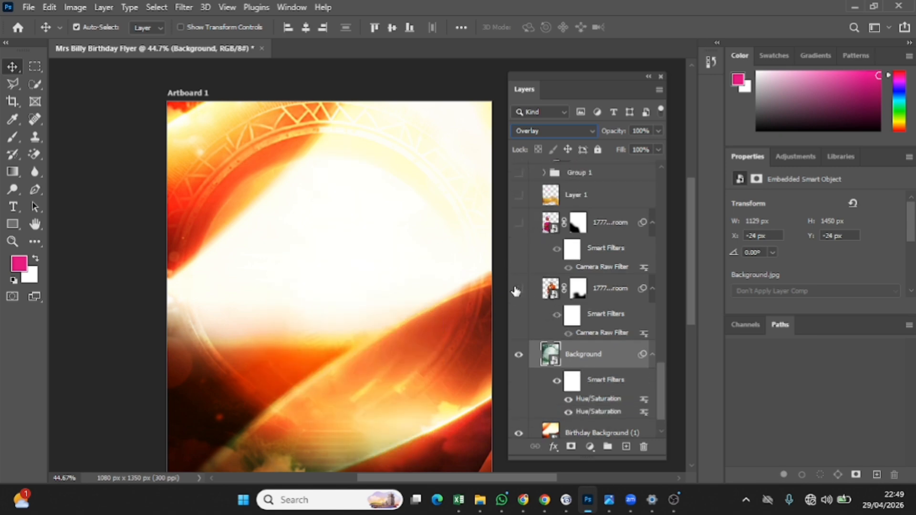
{"action": "left_click", "coordinate": [519, 289]}
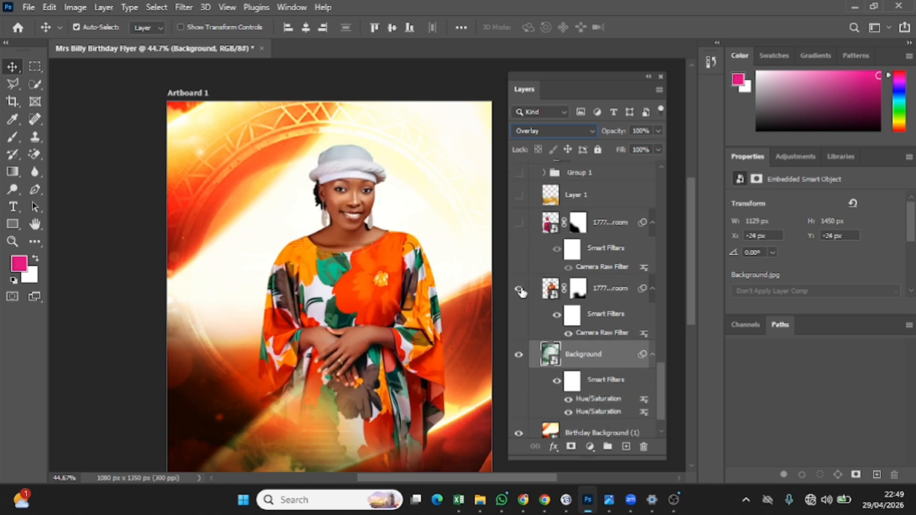
{"action": "left_click", "coordinate": [519, 222]}
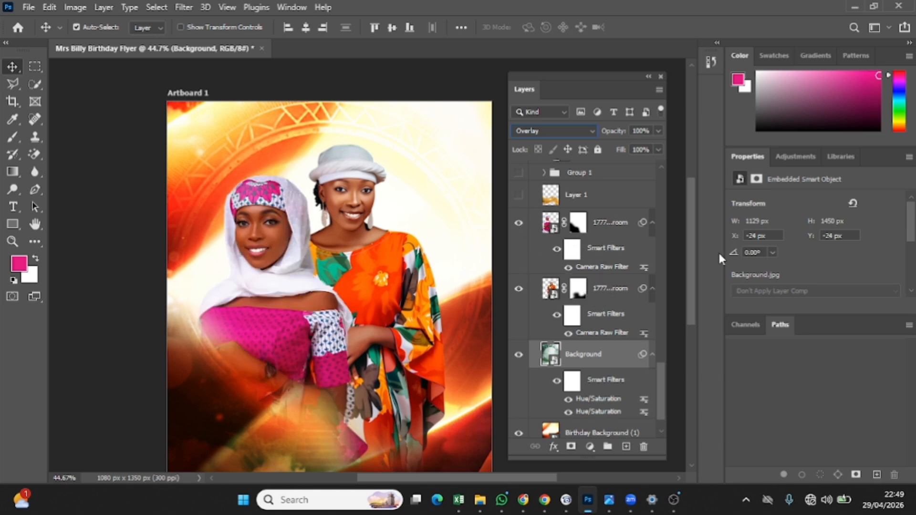
{"action": "left_click", "coordinate": [585, 228]}
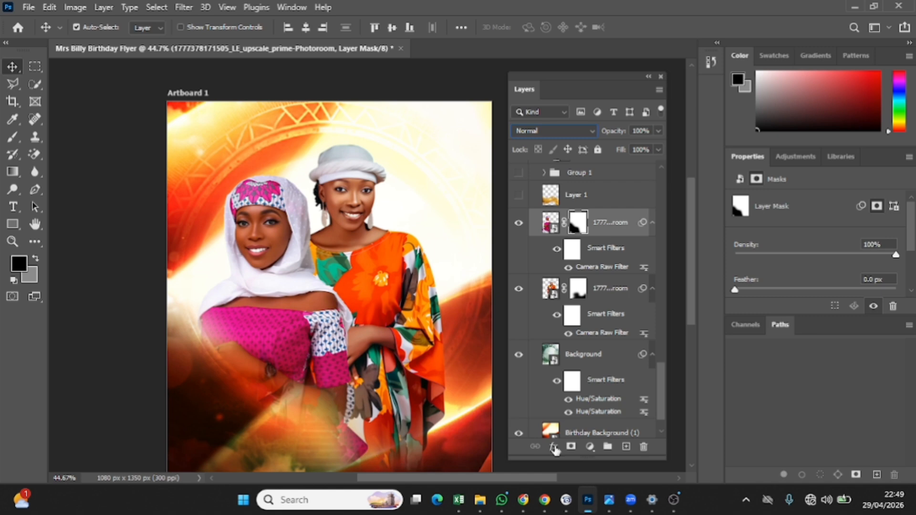
Make the gold blur Layer 1 active, browse Filter > Blur without applying, and expand Group 1
{"action": "scroll", "coordinate": [534, 229], "scroll_direction": "up", "scroll_amount": 2}
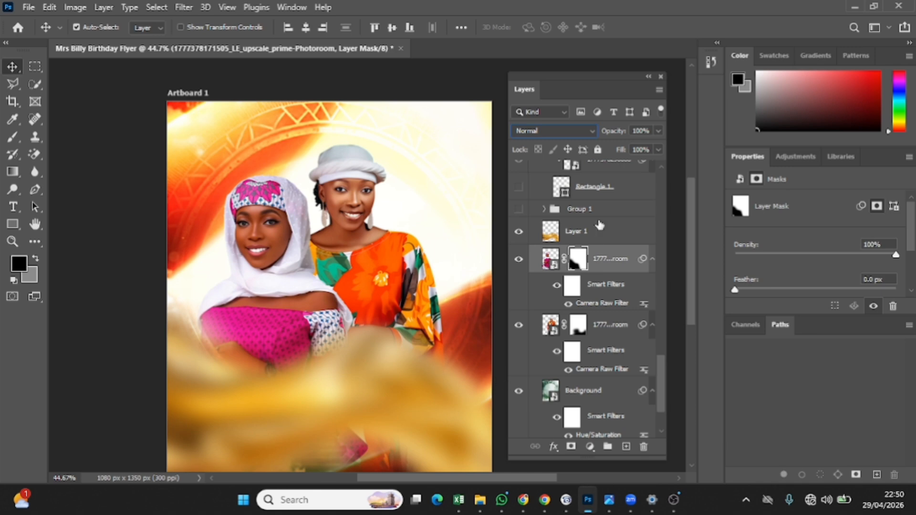
{"action": "left_click", "coordinate": [568, 232]}
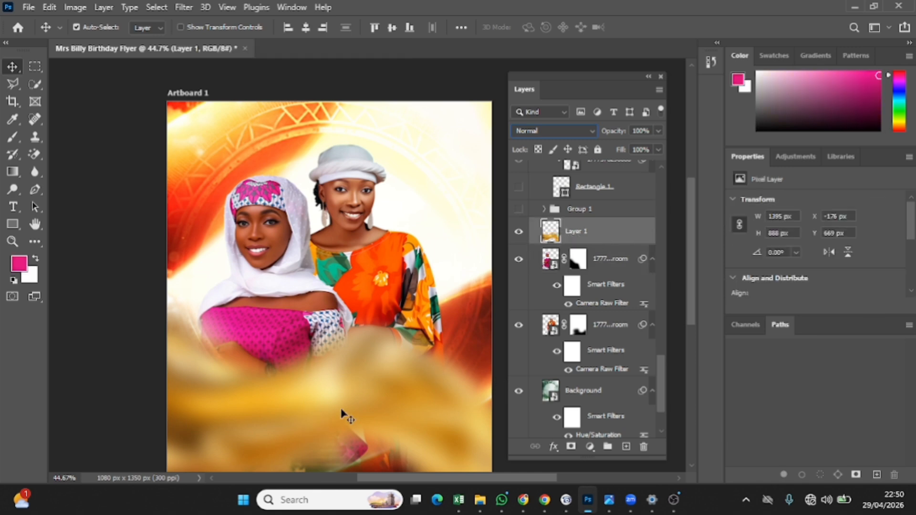
{"action": "left_click", "coordinate": [181, 4]}
{"action": "mouse_move", "coordinate": [183, 7]}
{"action": "mouse_move", "coordinate": [231, 179]}
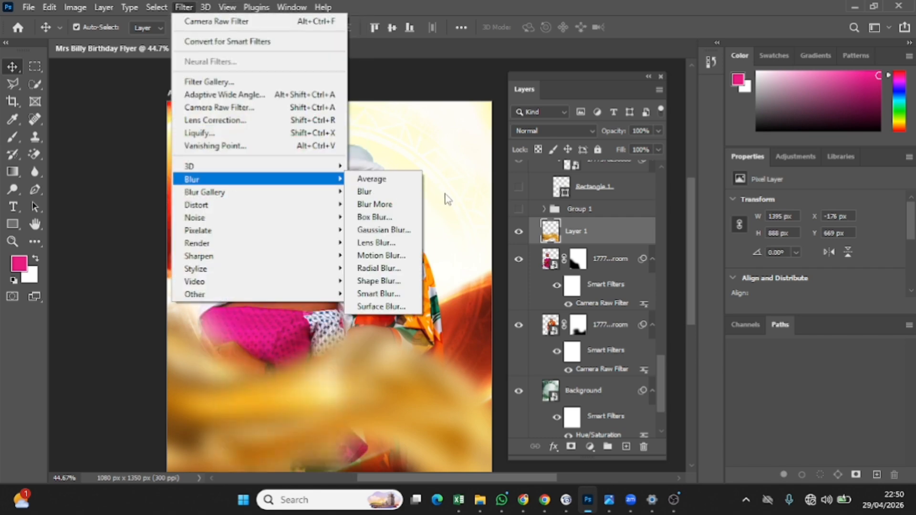
{"action": "mouse_move", "coordinate": [318, 192]}
{"action": "left_click", "coordinate": [545, 213]}
{"action": "left_click", "coordinate": [545, 211]}
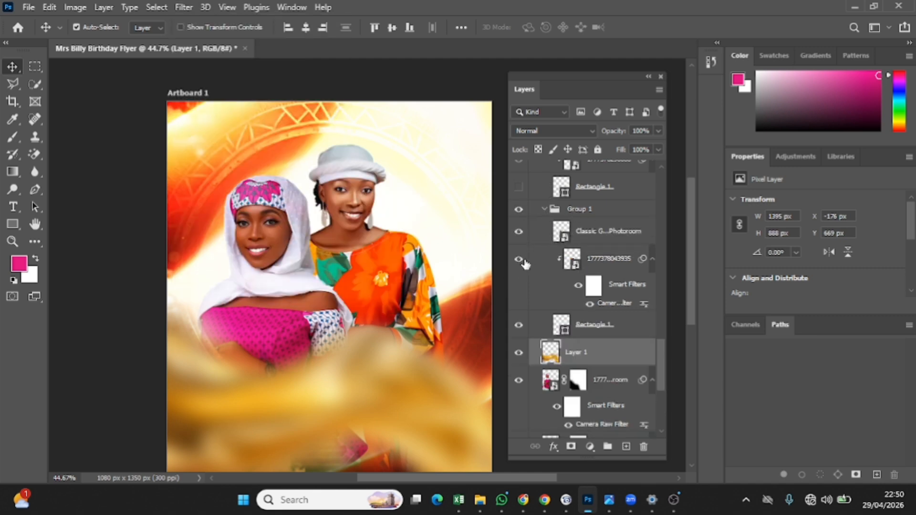
Show Group 1's framed portrait, toggling its photo and gold frame off and back on
{"action": "left_click", "coordinate": [519, 210]}
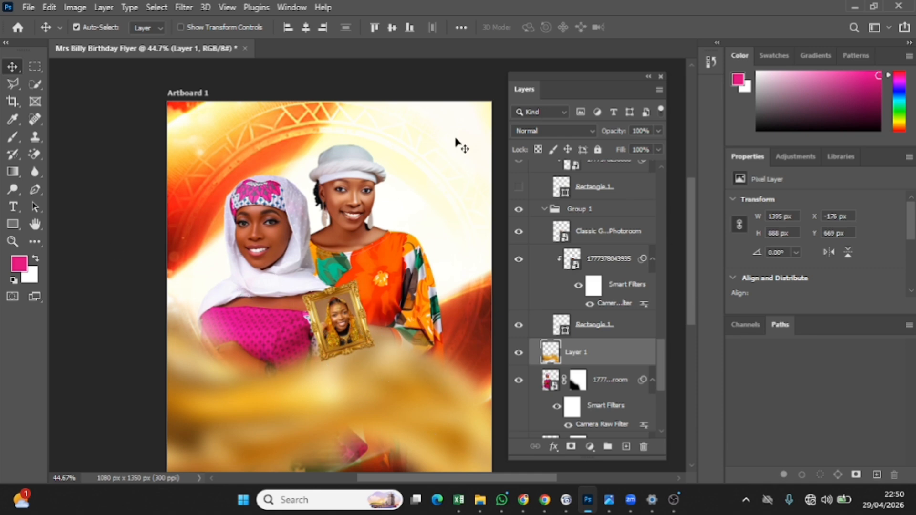
{"action": "left_click", "coordinate": [518, 258]}
{"action": "left_click", "coordinate": [519, 231]}
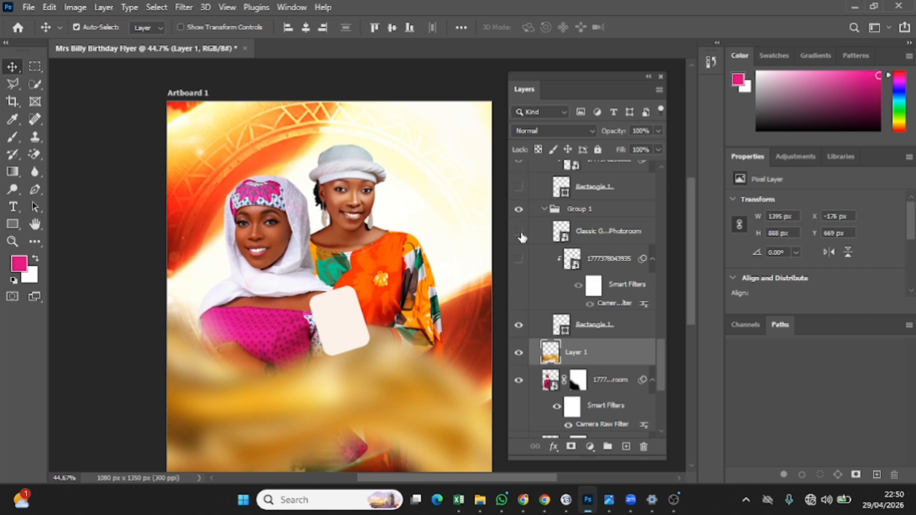
{"action": "left_click", "coordinate": [518, 259]}
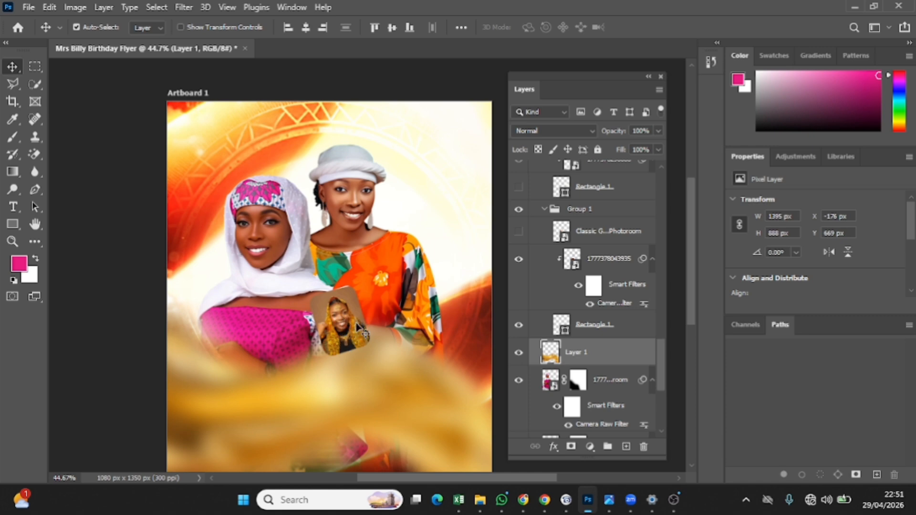
{"action": "left_click", "coordinate": [520, 233]}
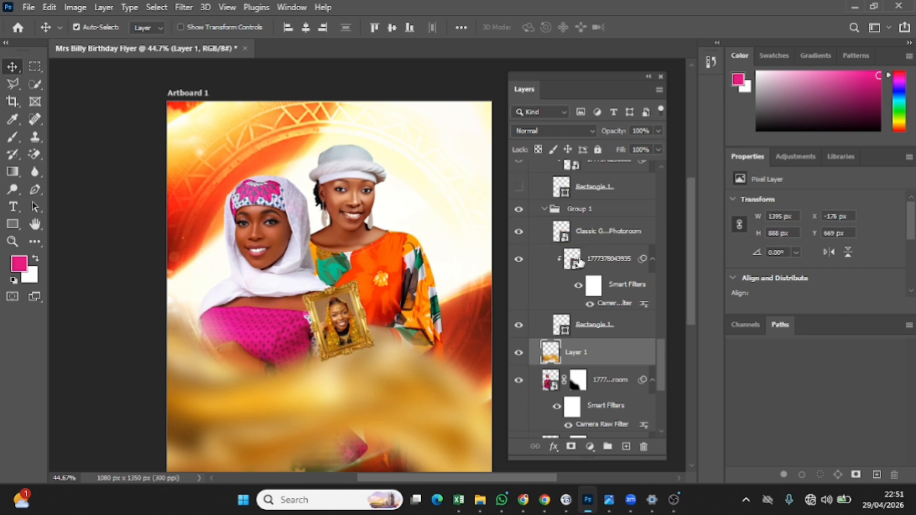
Show the blue photo card on the right along with its gold frame
{"action": "scroll", "coordinate": [564, 219], "scroll_direction": "up", "scroll_amount": 2}
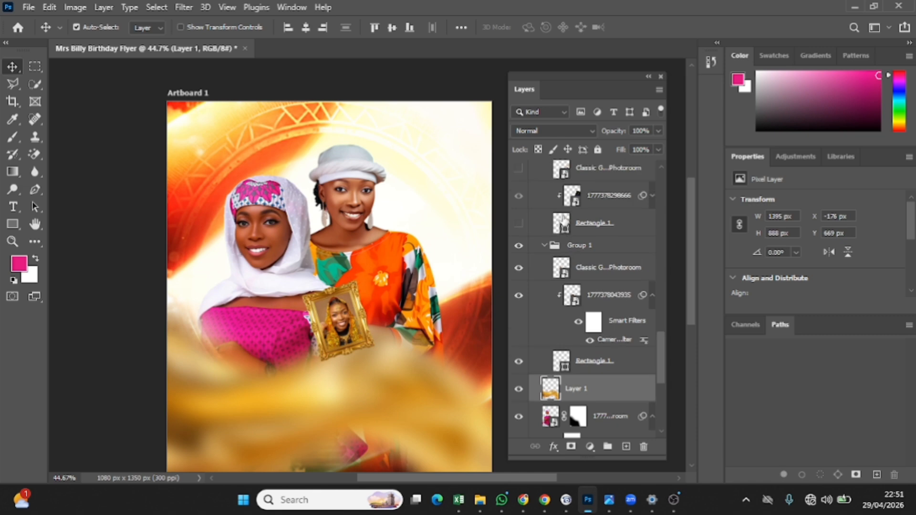
{"action": "left_click", "coordinate": [518, 223]}
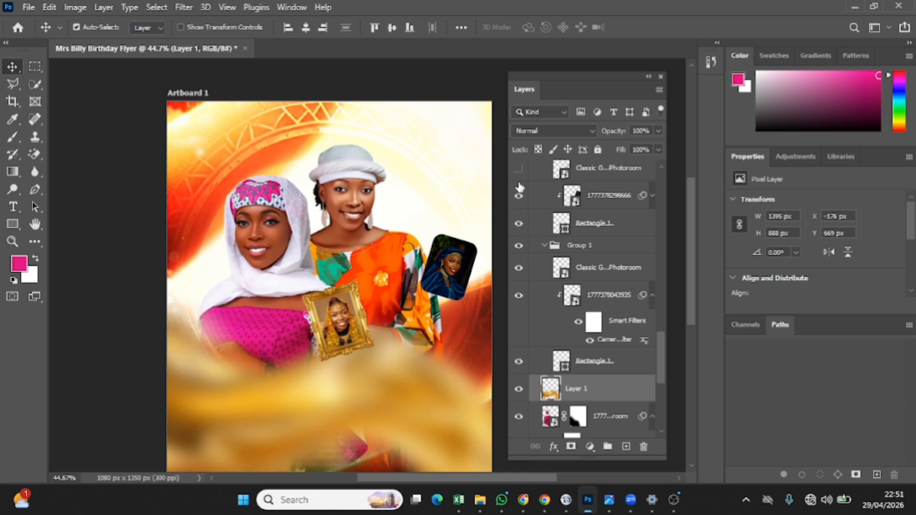
{"action": "left_click", "coordinate": [519, 168]}
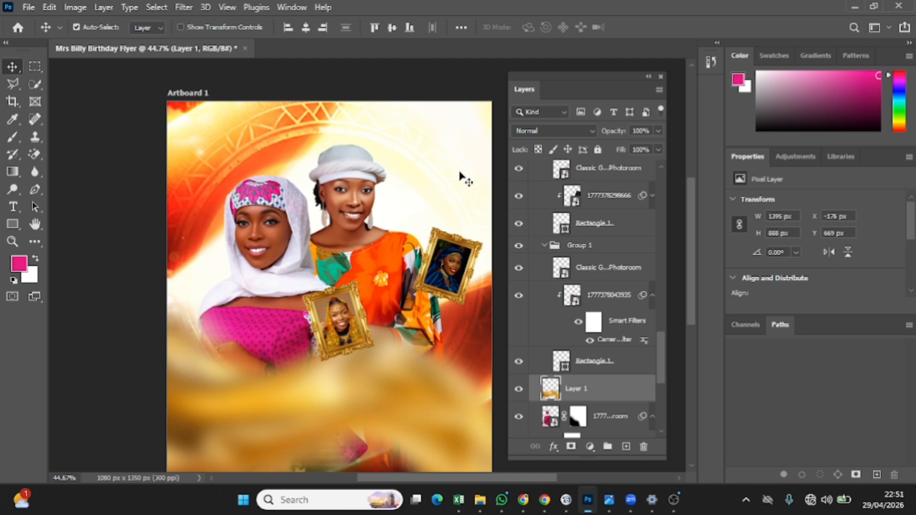
{"action": "scroll", "coordinate": [588, 252], "scroll_direction": "up", "scroll_amount": 4}
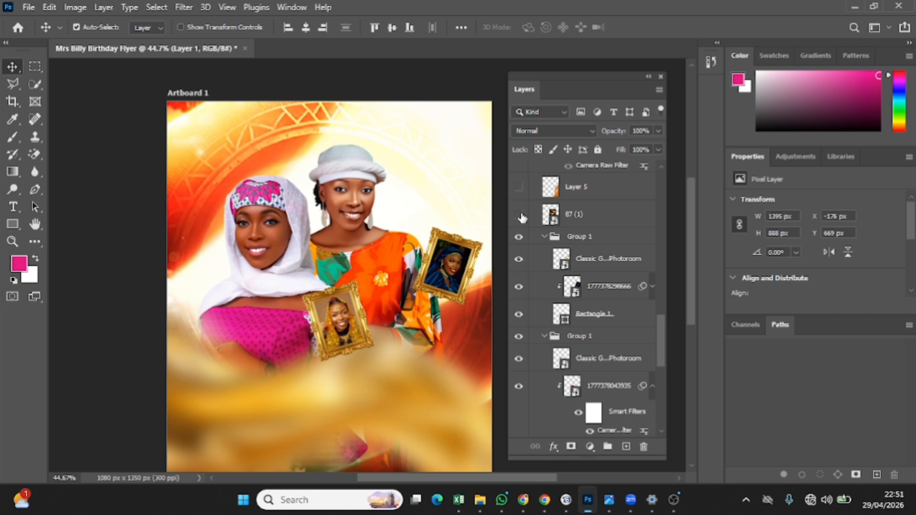
Show the 87 (1) swirl layer in Screen blend mode and turn on Layer 5's orange silk
{"action": "left_click", "coordinate": [518, 215]}
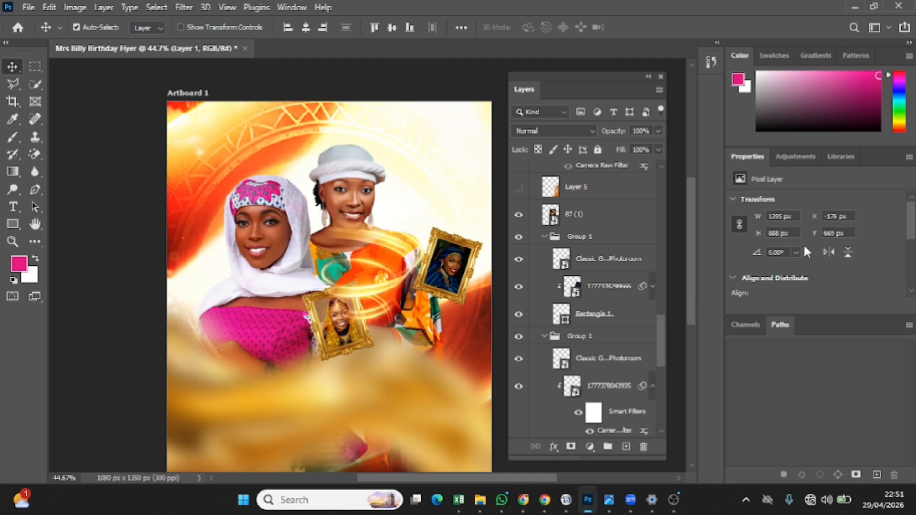
{"action": "left_click", "coordinate": [598, 218]}
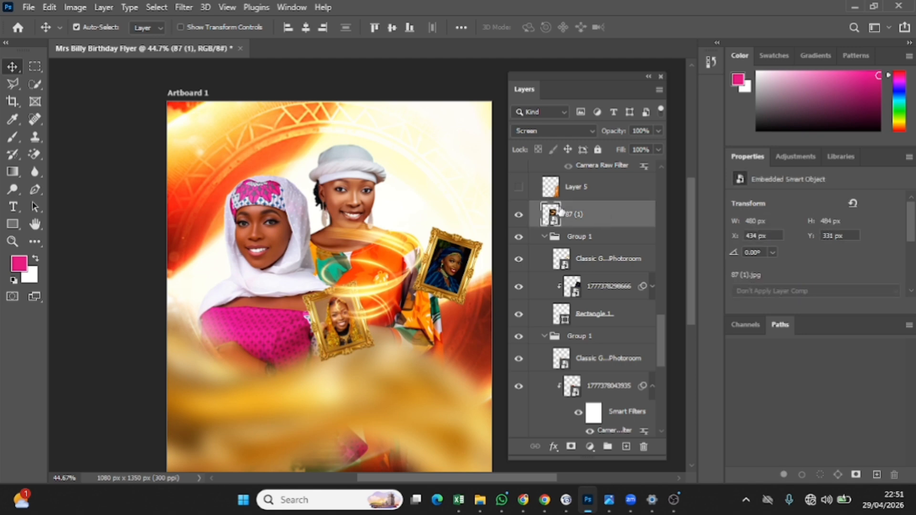
{"action": "left_click", "coordinate": [529, 130]}
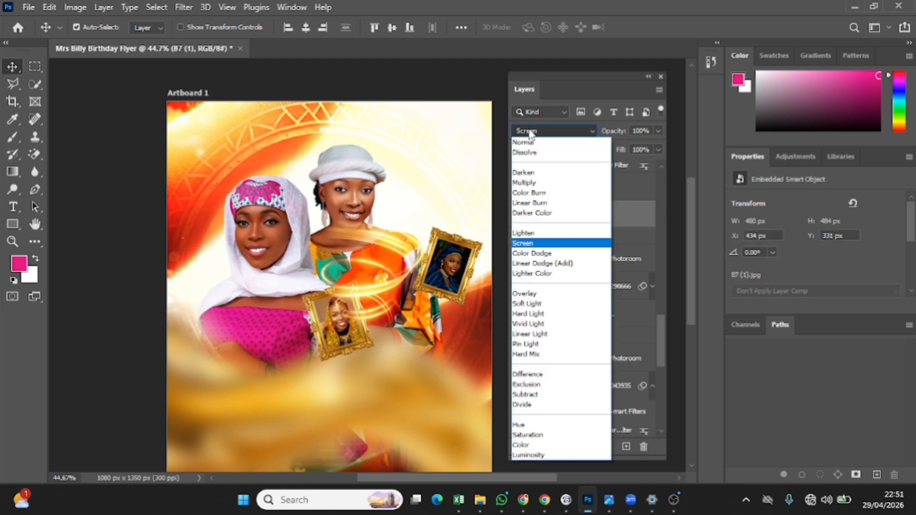
{"action": "left_click", "coordinate": [533, 245]}
{"action": "scroll", "coordinate": [575, 223], "scroll_direction": "up", "scroll_amount": 1}
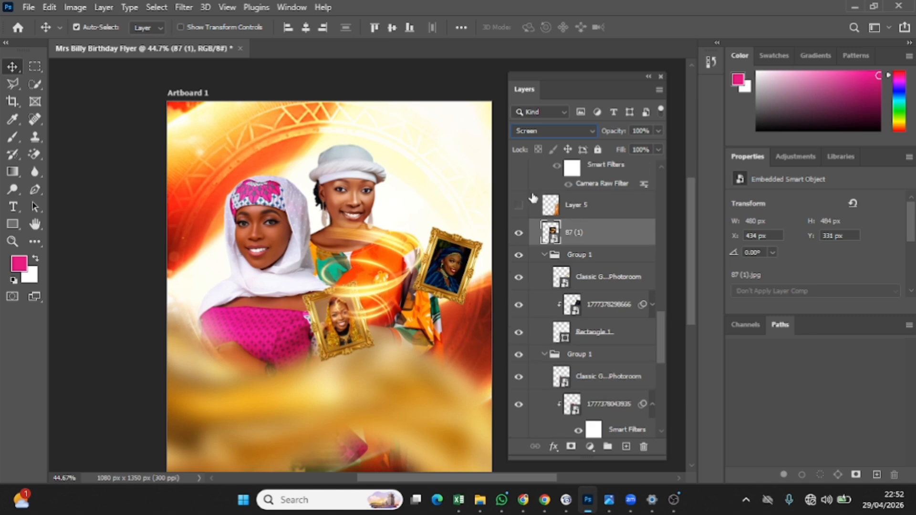
{"action": "left_click", "coordinate": [566, 133]}
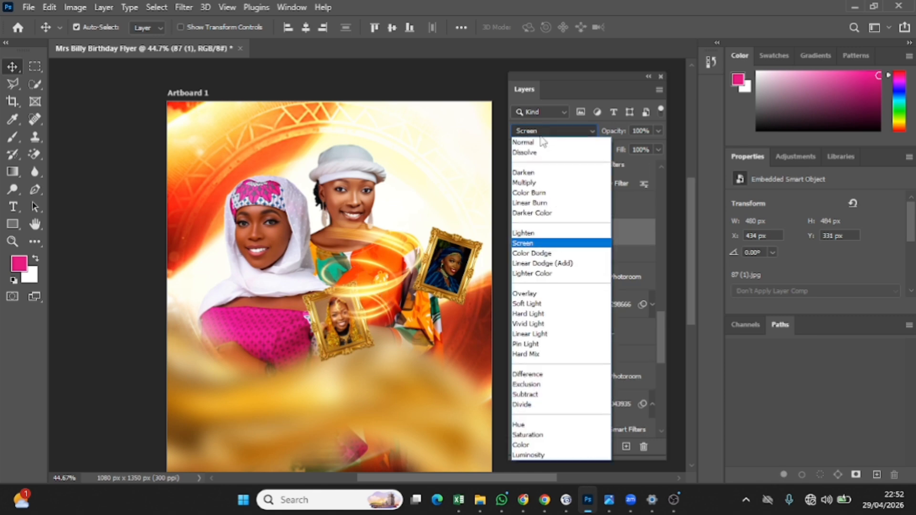
{"action": "left_click", "coordinate": [549, 246]}
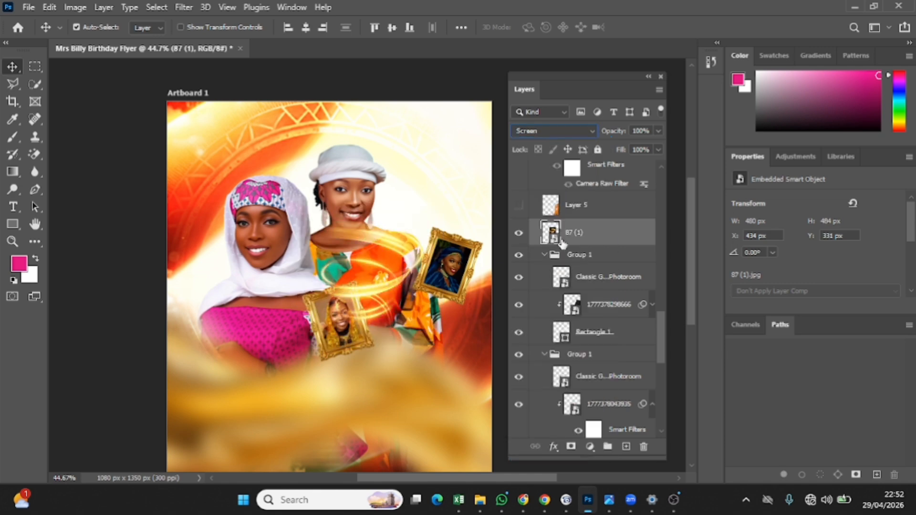
{"action": "left_click", "coordinate": [518, 207]}
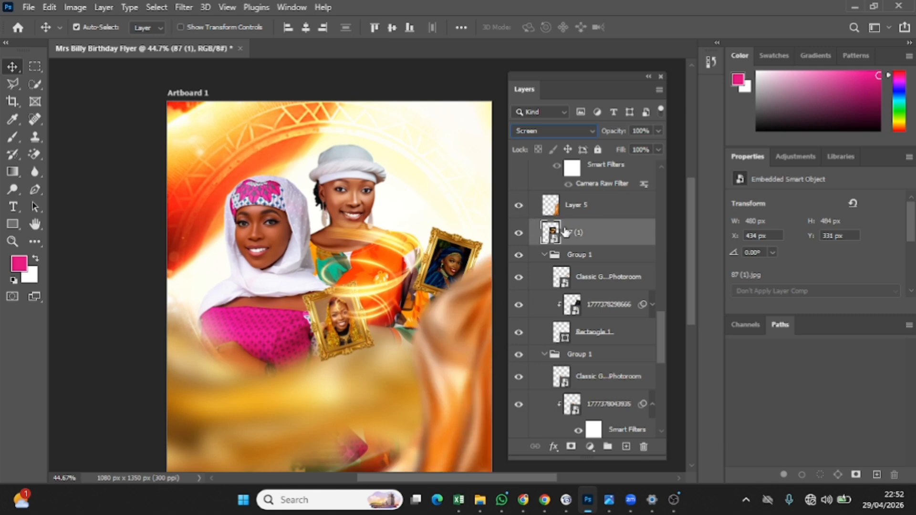
{"action": "scroll", "coordinate": [580, 196], "scroll_direction": "up", "scroll_amount": 2}
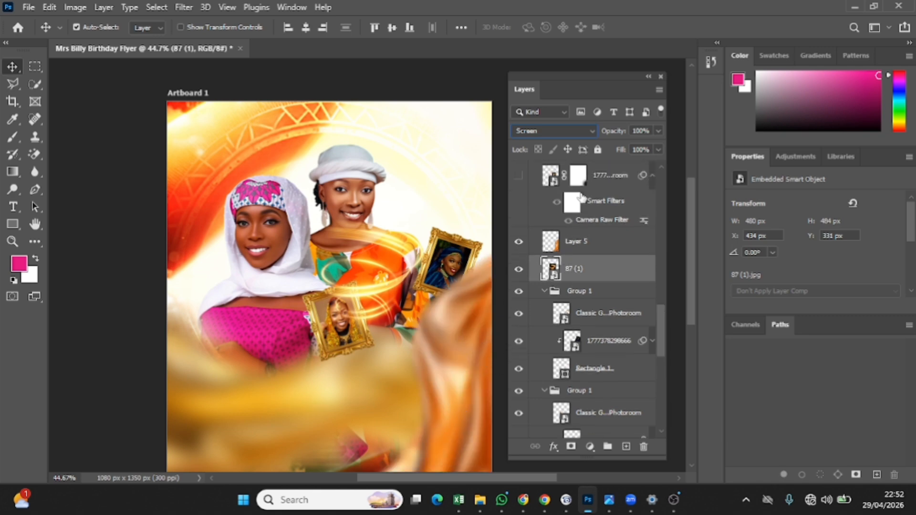
Show the third woman in the patterned hijab and browse the Filter menu
{"action": "left_click", "coordinate": [518, 177]}
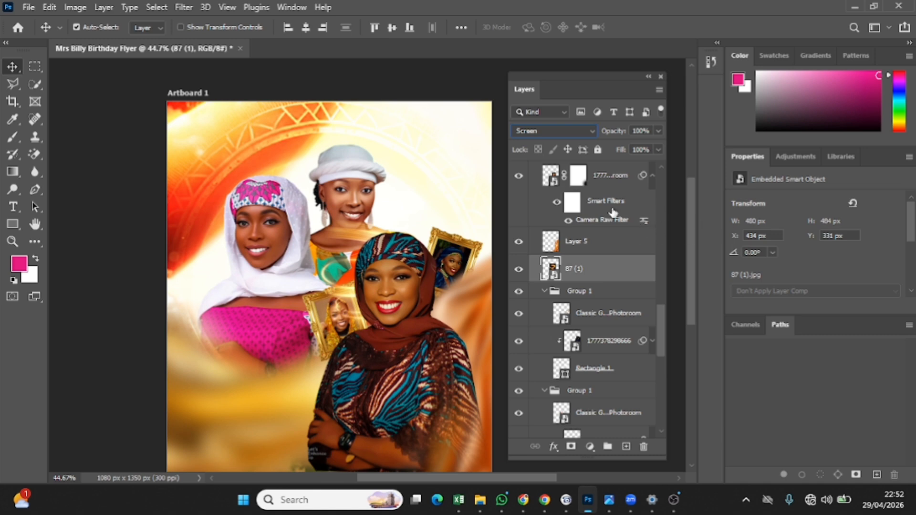
{"action": "left_click", "coordinate": [187, 7]}
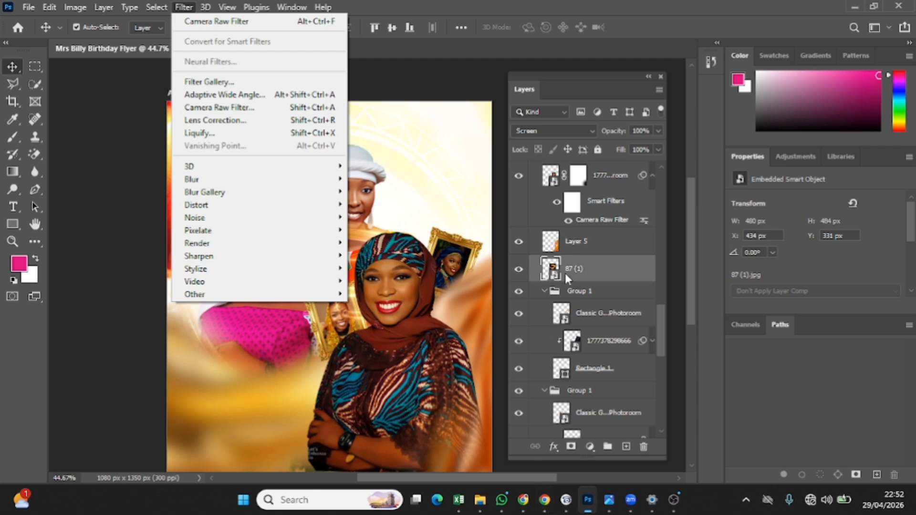
{"action": "mouse_move", "coordinate": [227, 7]}
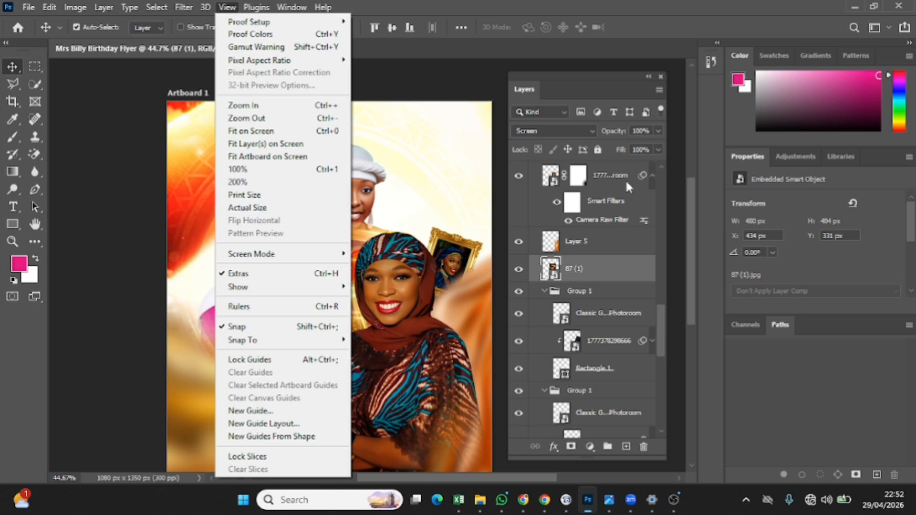
{"action": "left_click", "coordinate": [557, 200]}
Toggle her Camera Raw smart filter off and on to compare, leaving it active
{"action": "left_click", "coordinate": [558, 201]}
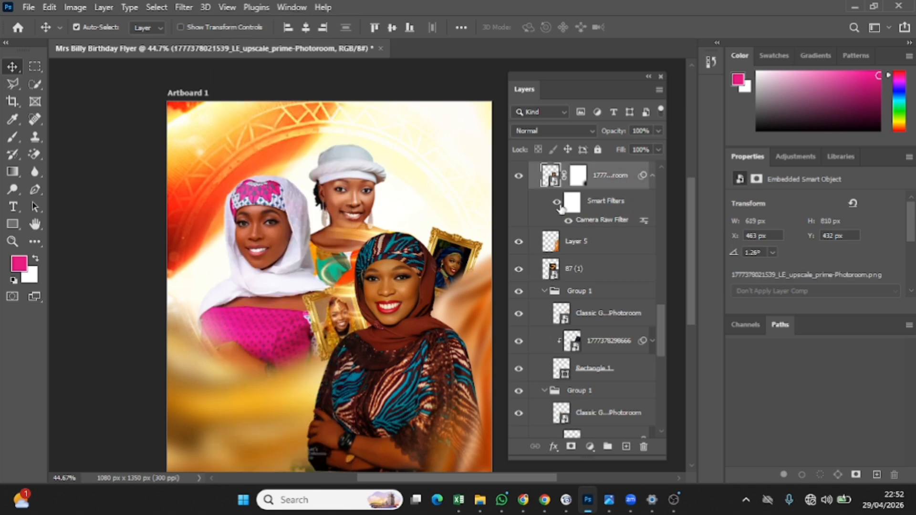
{"action": "left_click", "coordinate": [558, 203]}
{"action": "left_click", "coordinate": [559, 203]}
{"action": "left_click", "coordinate": [559, 204]}
{"action": "left_click", "coordinate": [559, 203]}
{"action": "left_click", "coordinate": [559, 203]}
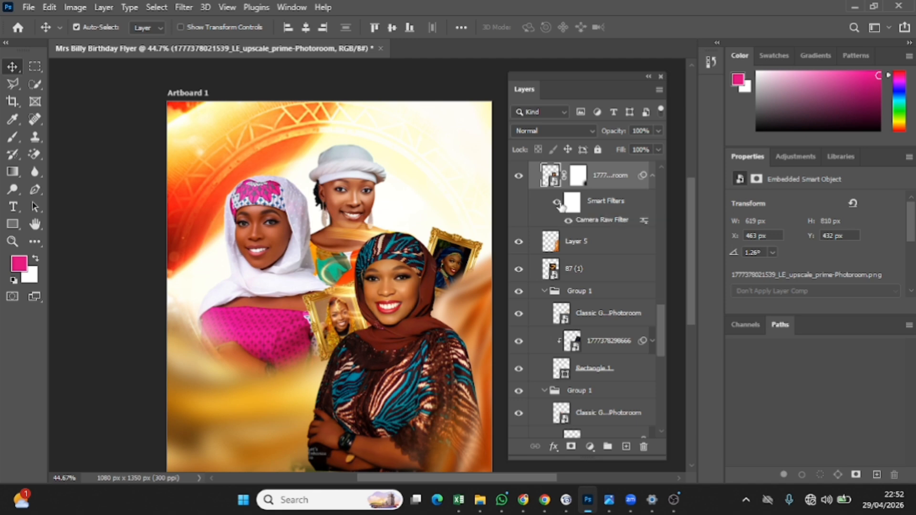
{"action": "left_click", "coordinate": [558, 203]}
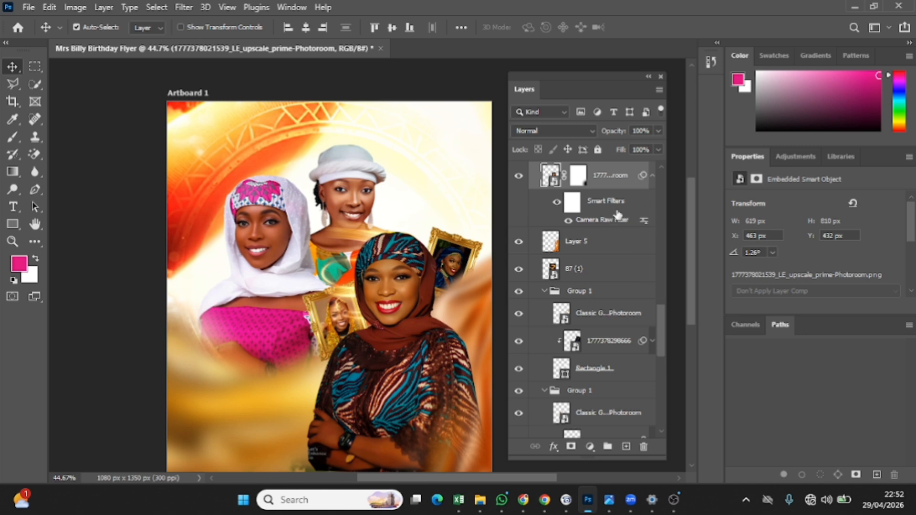
{"action": "scroll", "coordinate": [614, 213], "scroll_direction": "up", "scroll_amount": 3}
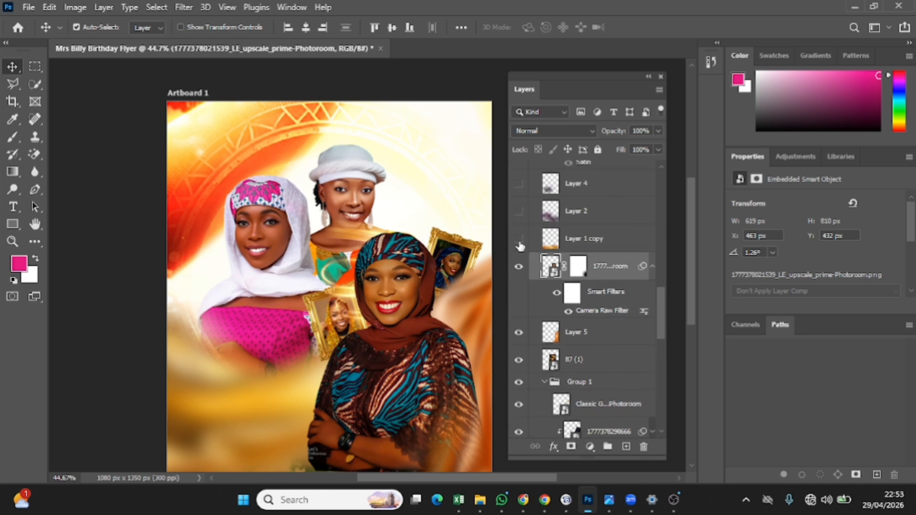
Turn on Layer 1's golden haze, Layer 2's reddish swirl and Layer 4's overlay, then select Layer 4
{"action": "left_click", "coordinate": [518, 238]}
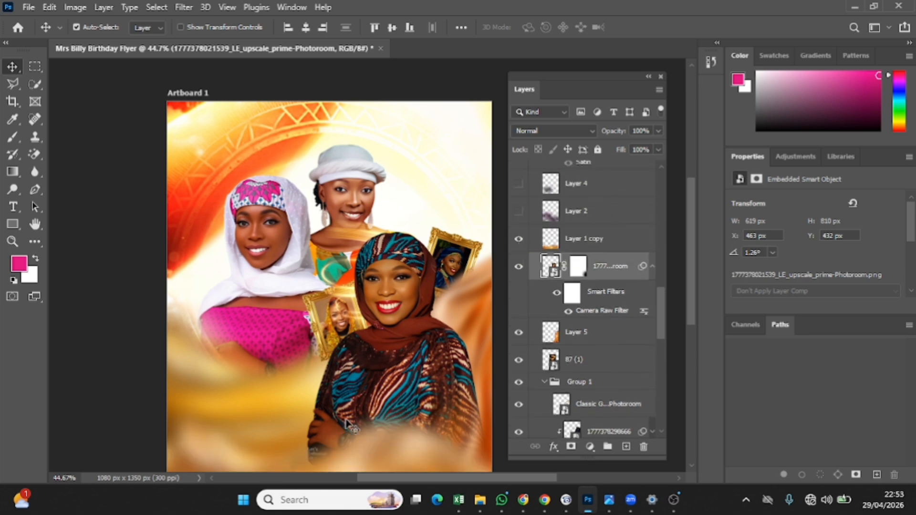
{"action": "left_click", "coordinate": [237, 396]}
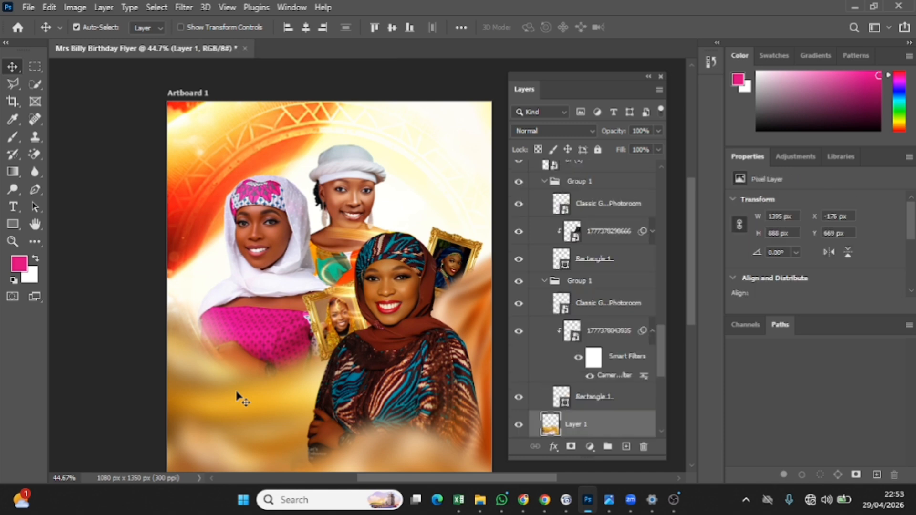
{"action": "scroll", "coordinate": [615, 353], "scroll_direction": "up", "scroll_amount": 5}
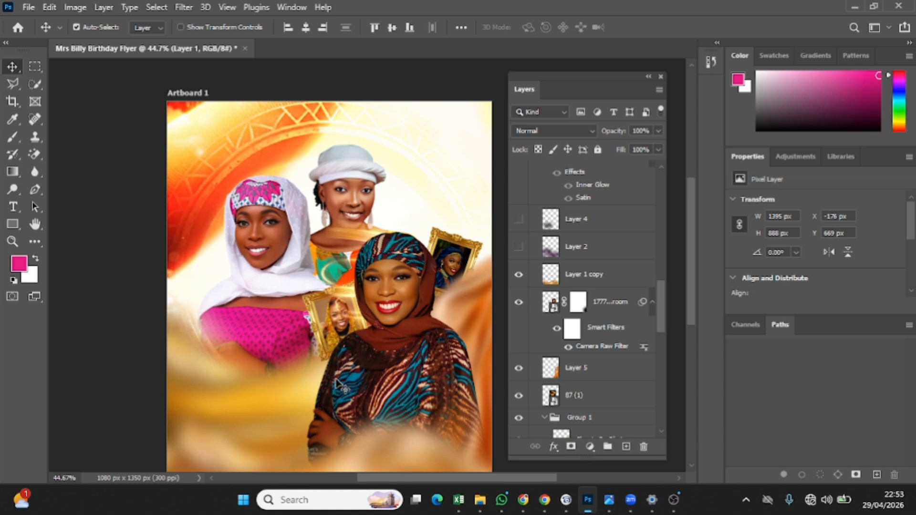
{"action": "left_click", "coordinate": [518, 247]}
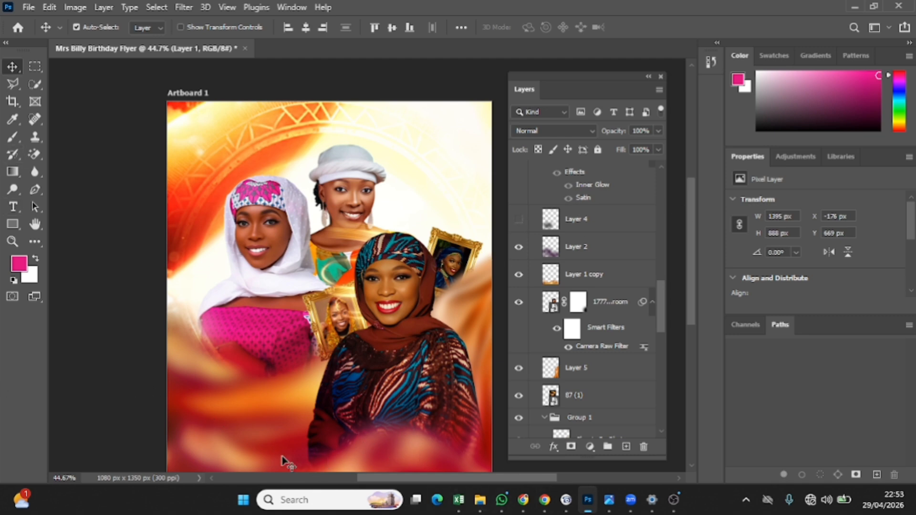
{"action": "left_click", "coordinate": [519, 220]}
{"action": "left_click", "coordinate": [602, 225]}
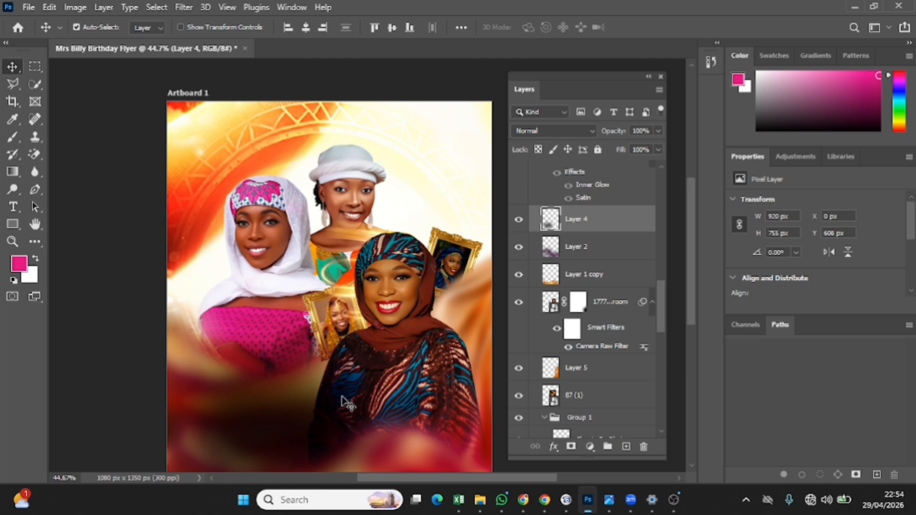
{"action": "scroll", "coordinate": [587, 240], "scroll_direction": "up", "scroll_amount": 3}
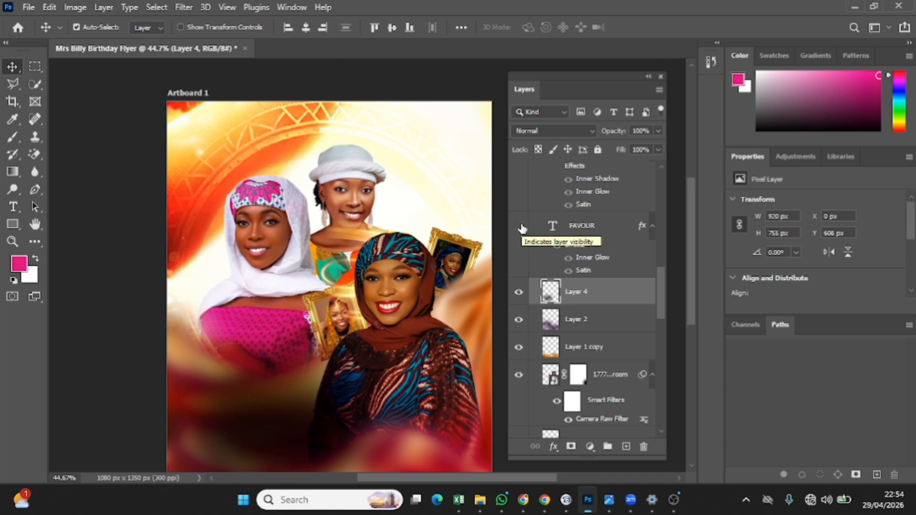
{"action": "left_click", "coordinate": [519, 226]}
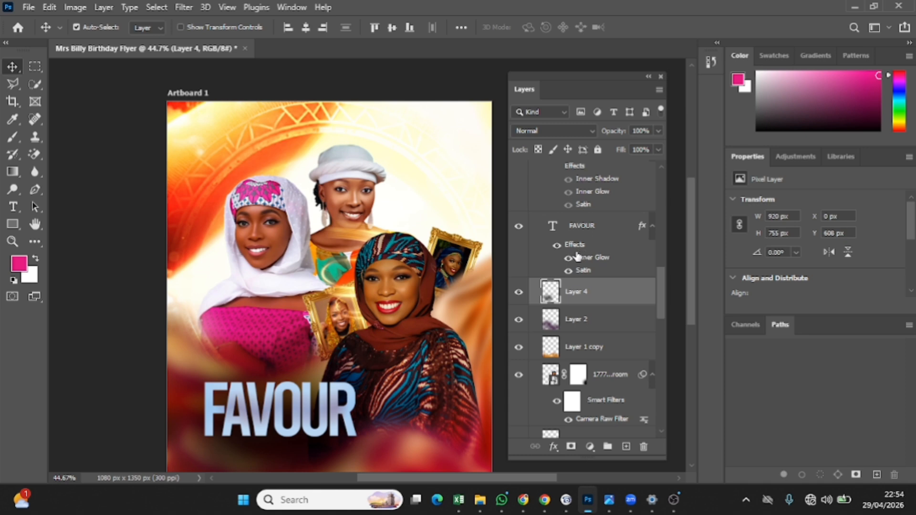
{"action": "left_click", "coordinate": [554, 447]}
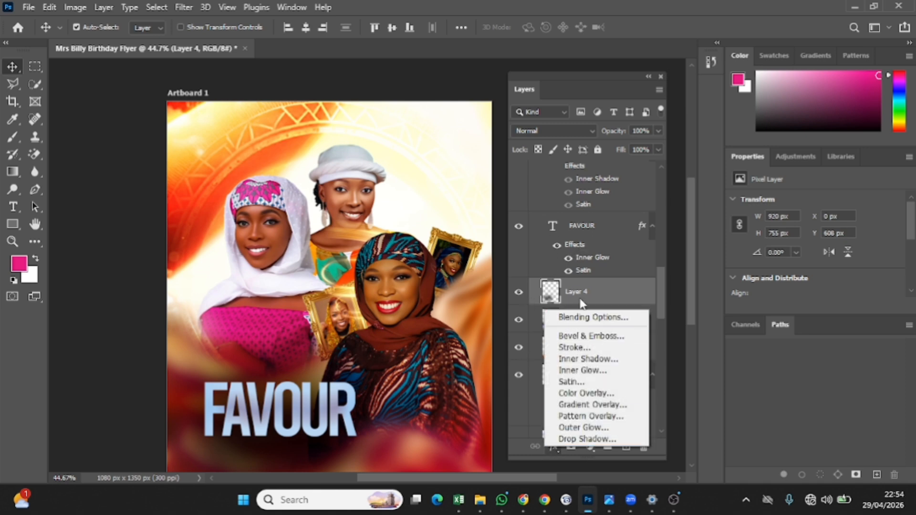
{"action": "left_click", "coordinate": [623, 235]}
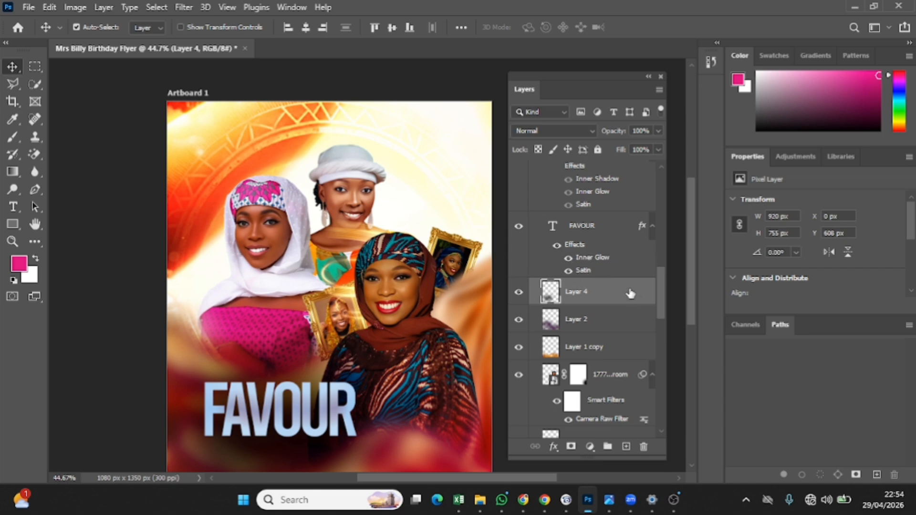
{"action": "scroll", "coordinate": [621, 264], "scroll_direction": "up", "scroll_amount": 1}
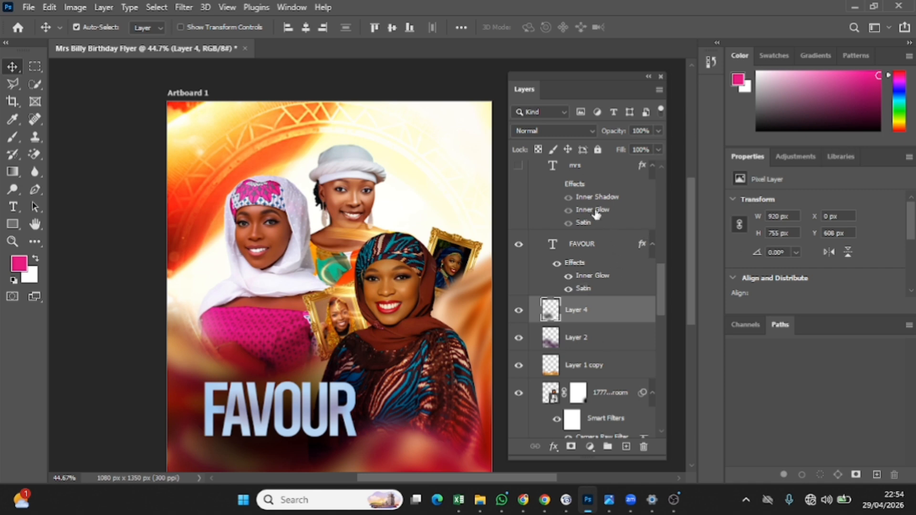
{"action": "scroll", "coordinate": [597, 217], "scroll_direction": "up", "scroll_amount": 2}
{"action": "scroll", "coordinate": [597, 217], "scroll_direction": "up", "scroll_amount": 1}
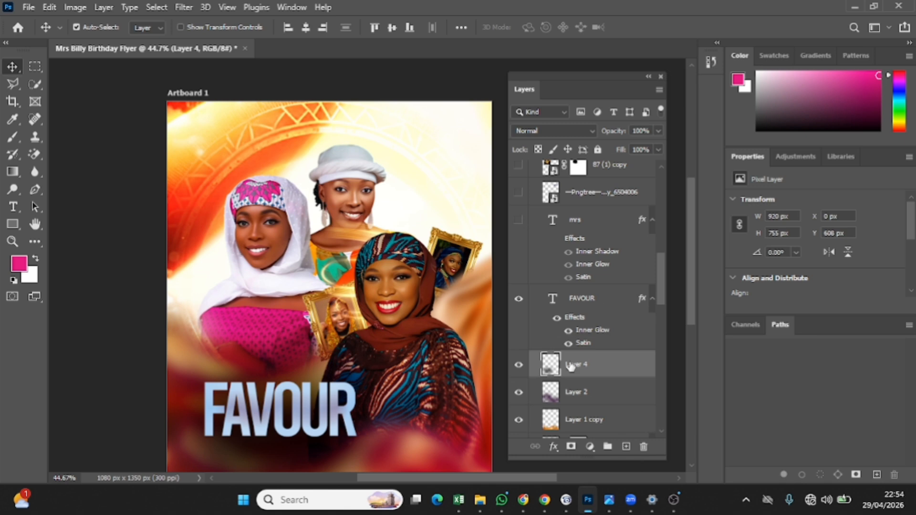
{"action": "left_click", "coordinate": [588, 305]}
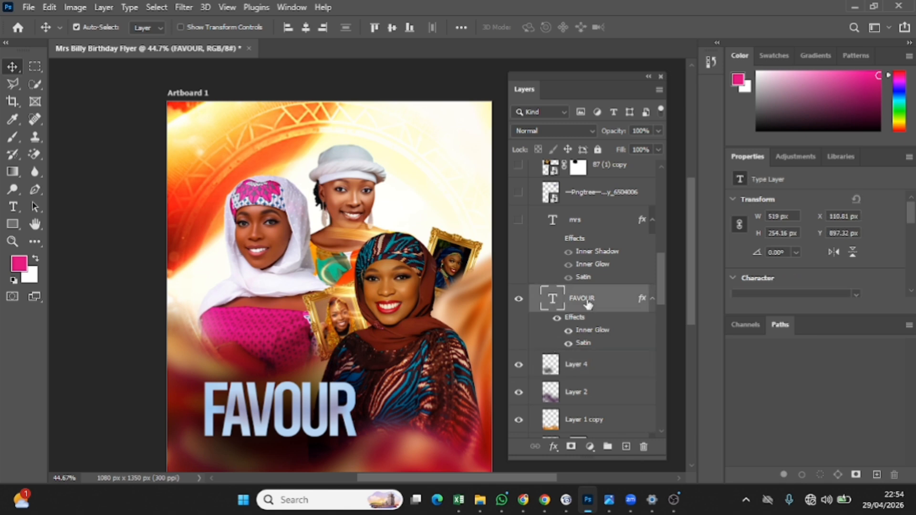
{"action": "double_click", "coordinate": [287, 420]}
{"action": "left_click", "coordinate": [287, 420]}
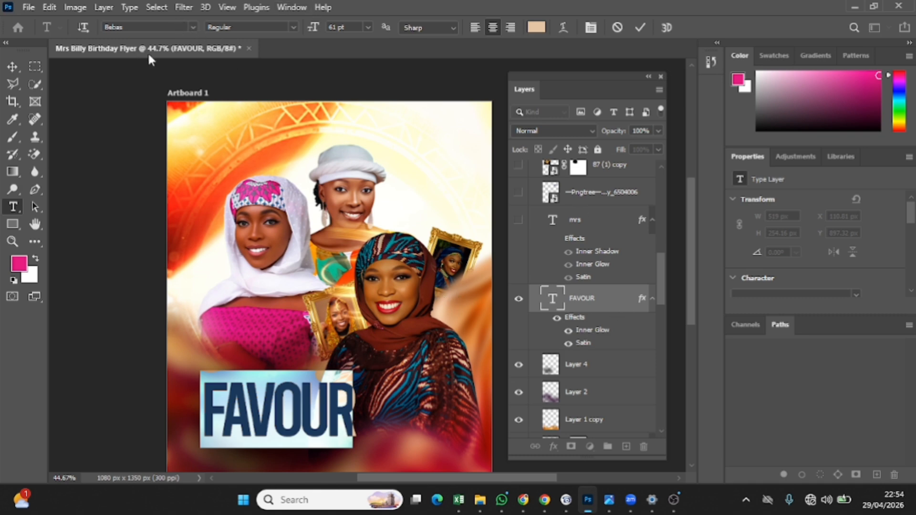
{"action": "left_click", "coordinate": [601, 223]}
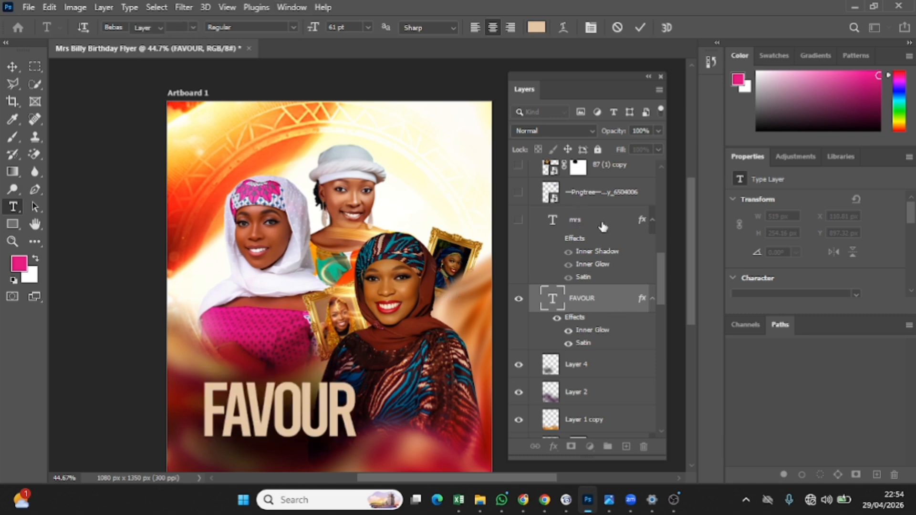
Show the peach script 'mrs' text, enter and commit its edit, then return to the Move tool
{"action": "left_click", "coordinate": [519, 221]}
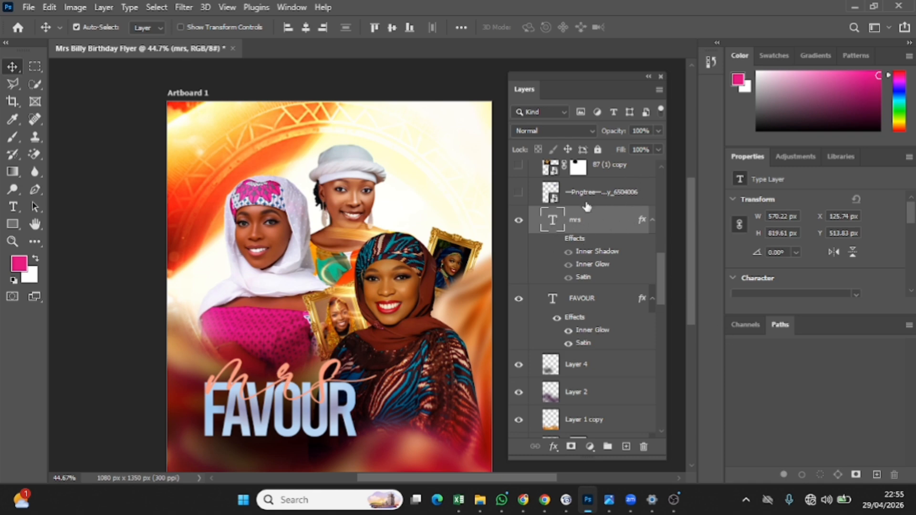
{"action": "double_click", "coordinate": [285, 374]}
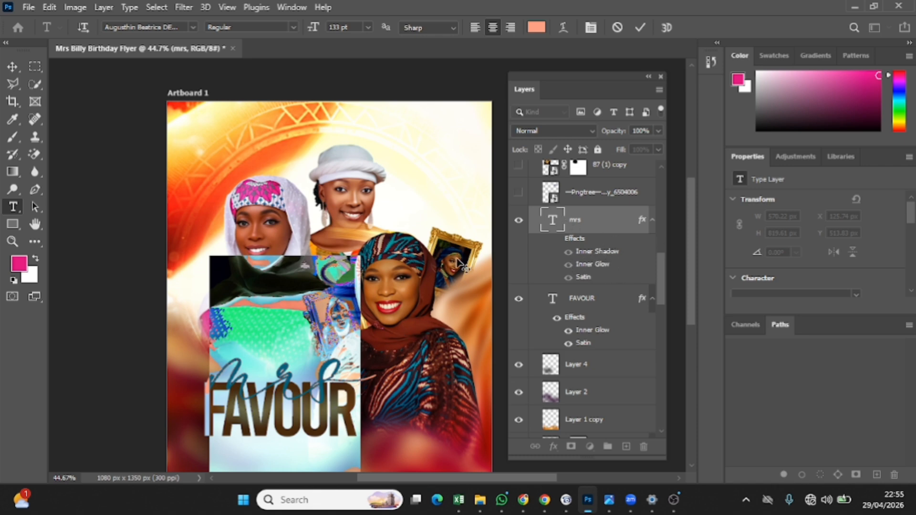
{"action": "left_click", "coordinate": [639, 28]}
{"action": "key", "text": "v"}
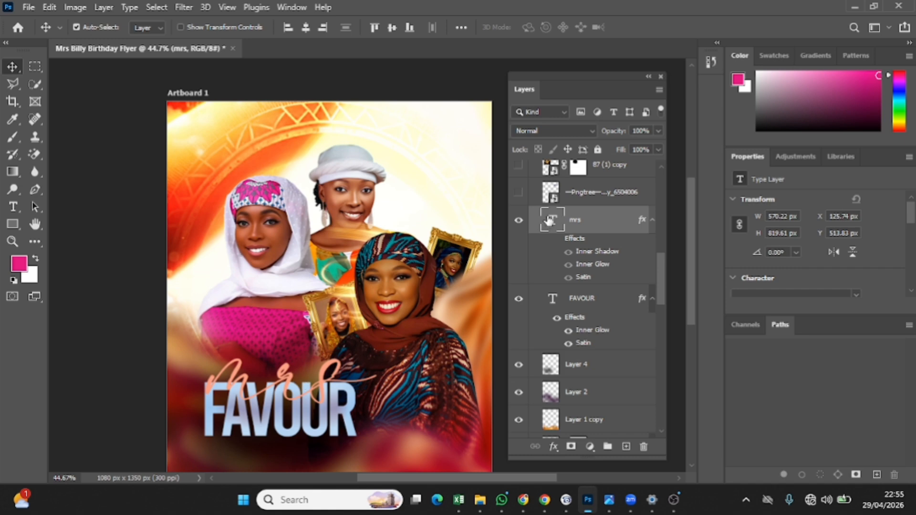
{"action": "scroll", "coordinate": [595, 219], "scroll_direction": "up", "scroll_amount": 1}
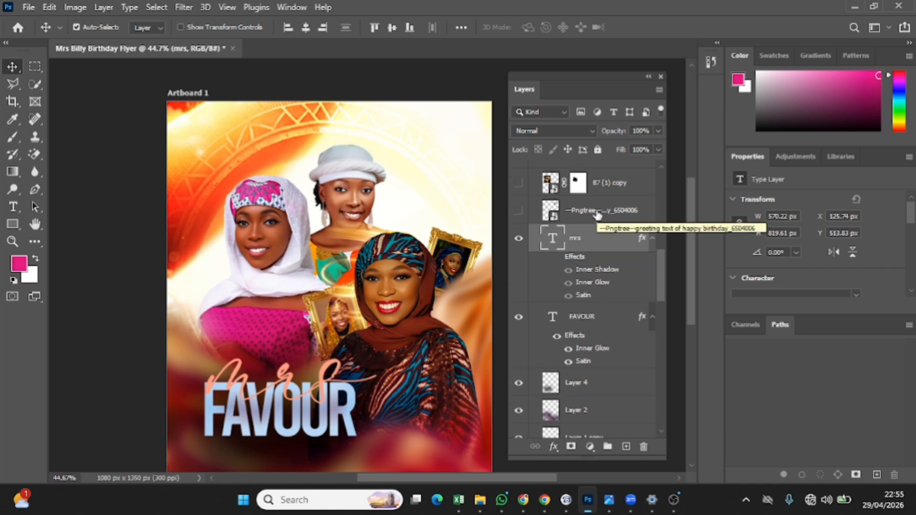
Preview the 'Happy Birthday to you' Pngtree artwork and select its layer
{"action": "left_click", "coordinate": [519, 211]}
{"action": "left_click", "coordinate": [519, 212]}
{"action": "left_click", "coordinate": [600, 215]}
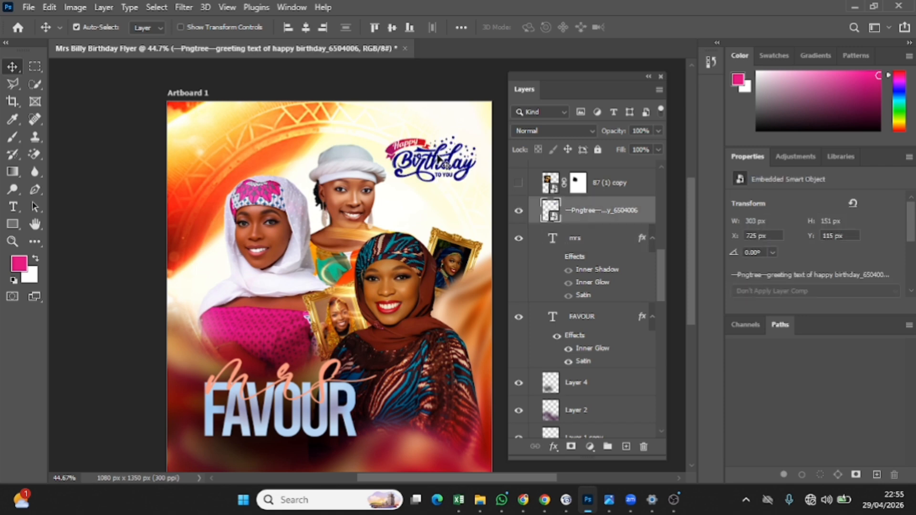
{"action": "left_click", "coordinate": [439, 161]}
Delete the Pngtree birthday artwork layer and turn on the 87 (1) copy light streak
{"action": "scroll", "coordinate": [590, 287], "scroll_direction": "up", "scroll_amount": 4}
{"action": "scroll", "coordinate": [589, 286], "scroll_direction": "up", "scroll_amount": 10}
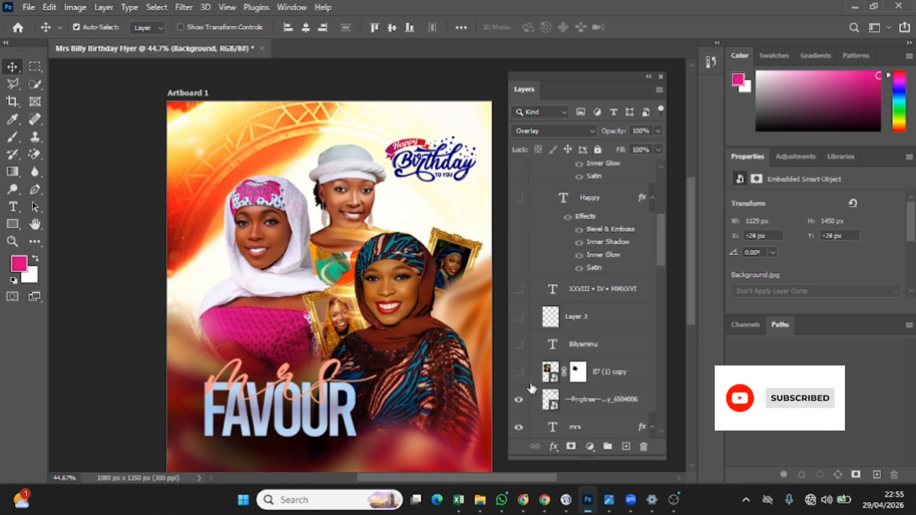
{"action": "left_click", "coordinate": [519, 402]}
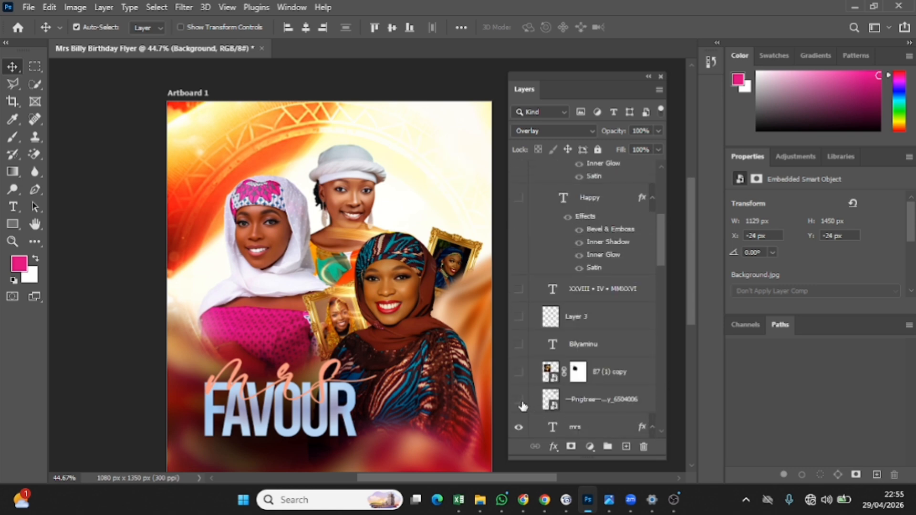
{"action": "left_click", "coordinate": [590, 403]}
{"action": "key", "text": "Delete"}
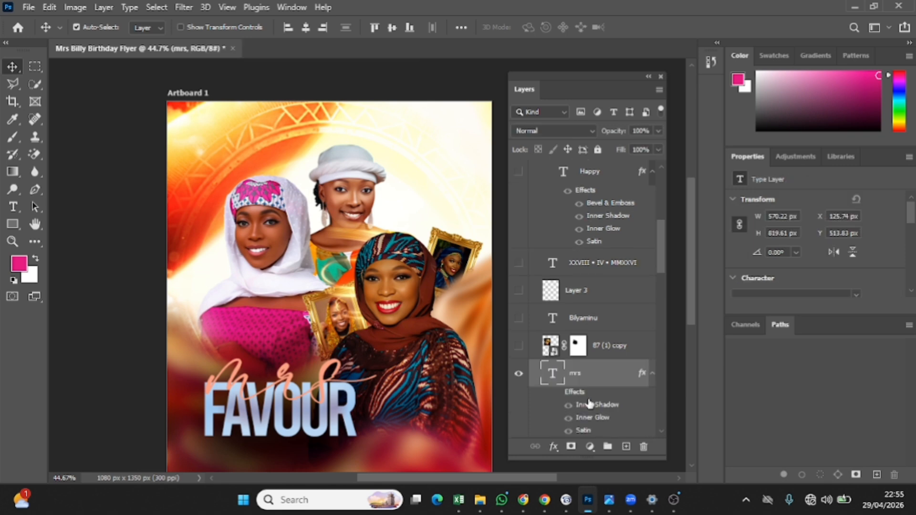
{"action": "left_click", "coordinate": [519, 349]}
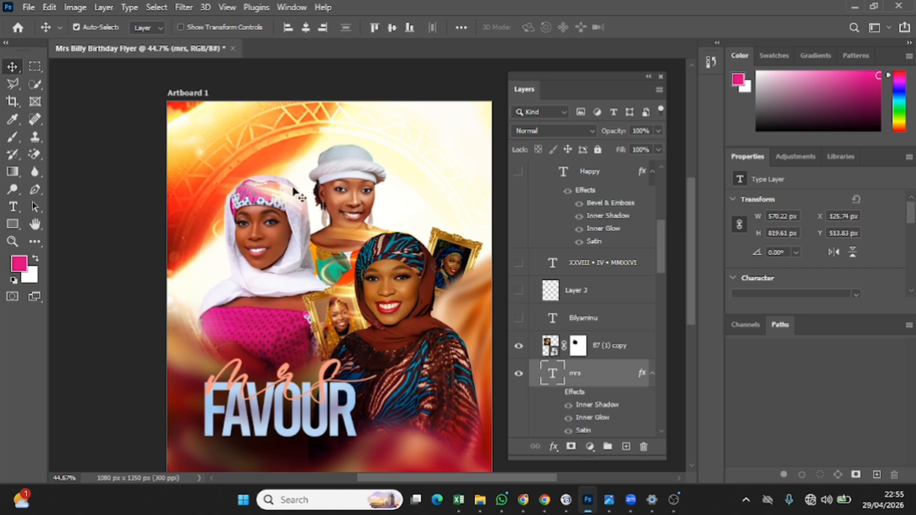
{"action": "left_click", "coordinate": [603, 348]}
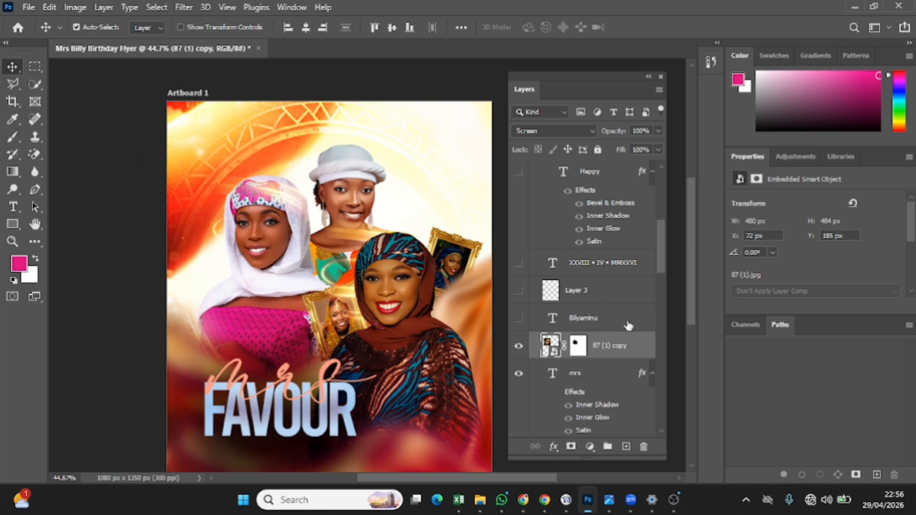
{"action": "left_click", "coordinate": [519, 319]}
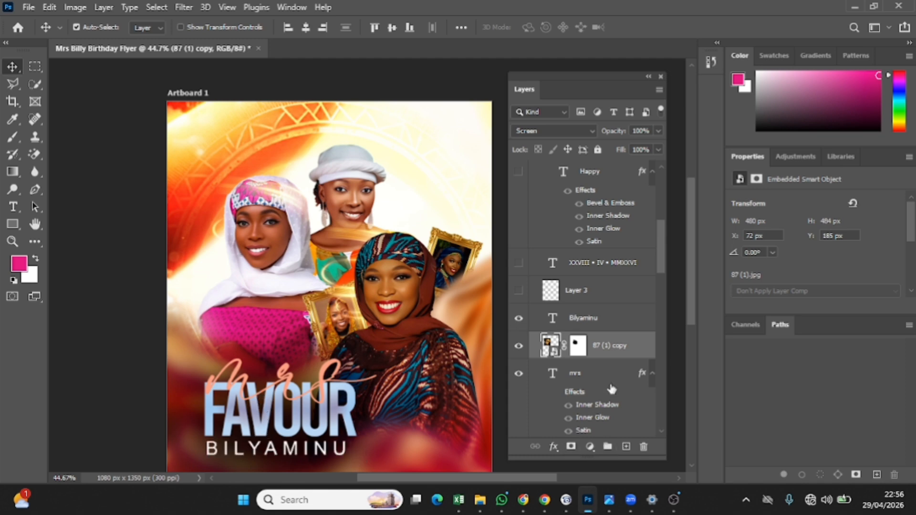
{"action": "scroll", "coordinate": [839, 262], "scroll_direction": "down", "scroll_amount": 4}
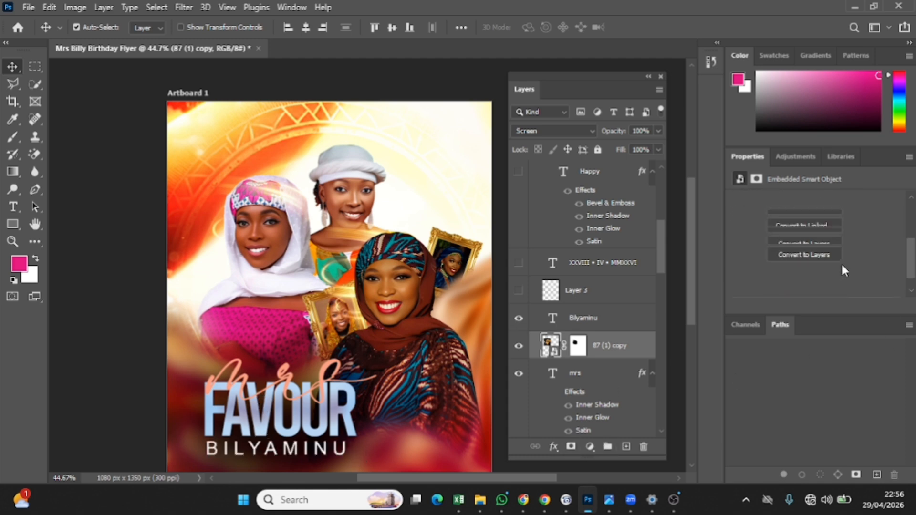
{"action": "scroll", "coordinate": [841, 263], "scroll_direction": "up", "scroll_amount": 4}
{"action": "double_click", "coordinate": [552, 318]}
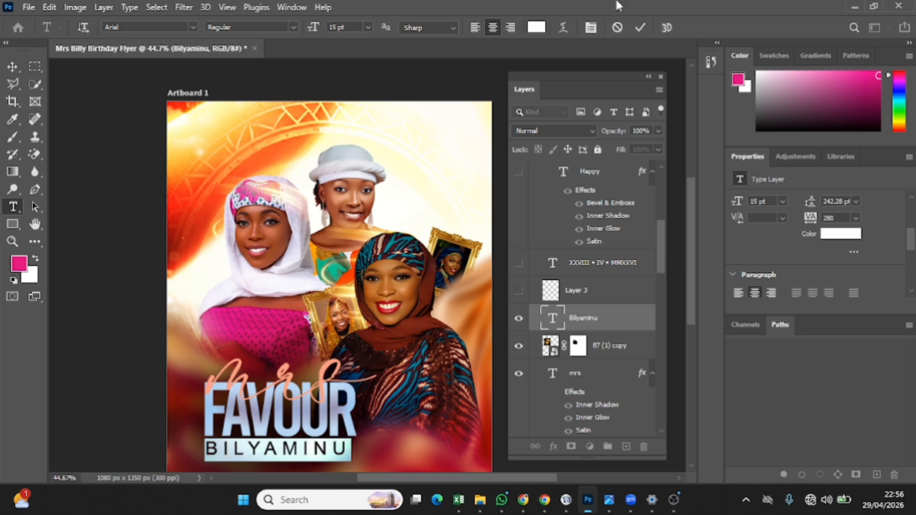
{"action": "left_click", "coordinate": [643, 27]}
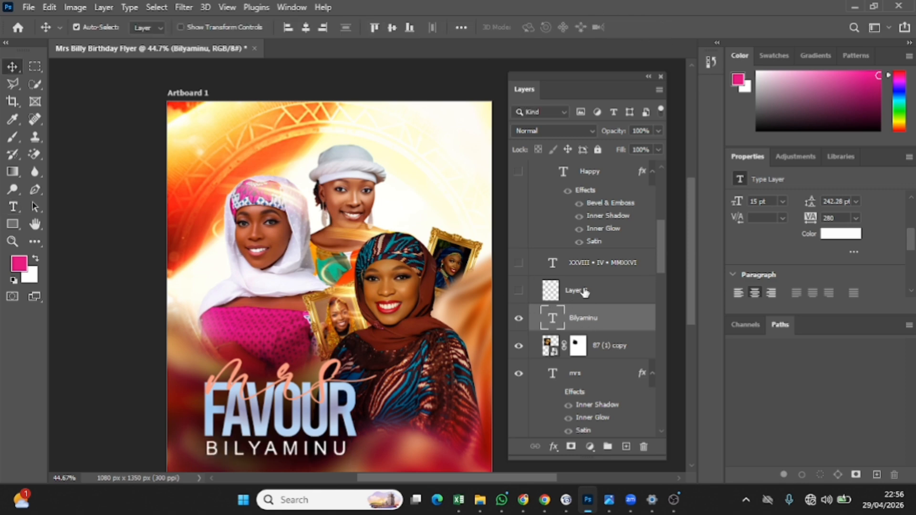
Compare the flyer with and without Layer 3, leaving it on, then select the date layer
{"action": "left_click", "coordinate": [650, 302]}
{"action": "left_click", "coordinate": [519, 290]}
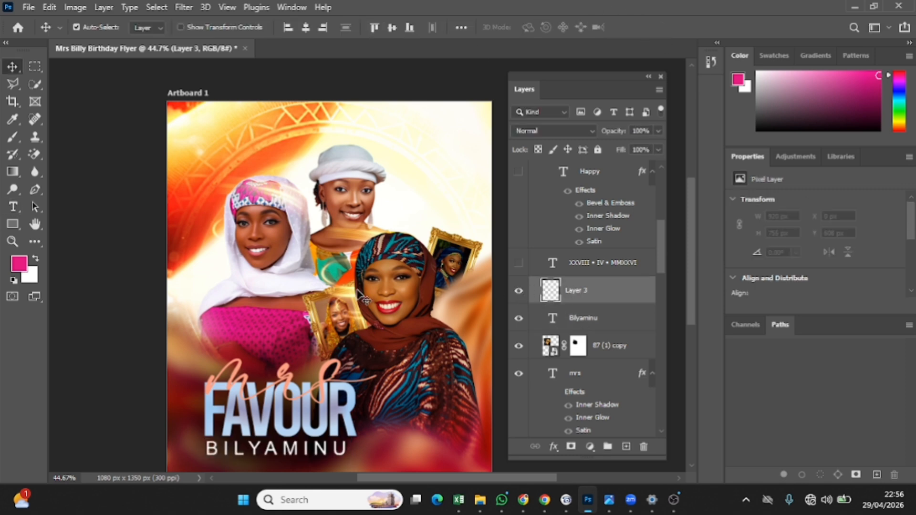
{"action": "left_click", "coordinate": [519, 291]}
{"action": "left_click", "coordinate": [519, 291]}
{"action": "left_click", "coordinate": [519, 292]}
{"action": "left_click", "coordinate": [520, 292]}
{"action": "left_click", "coordinate": [520, 292]}
{"action": "left_click", "coordinate": [520, 292]}
{"action": "left_click", "coordinate": [520, 292]}
{"action": "left_click", "coordinate": [520, 292]}
{"action": "left_click", "coordinate": [520, 293]}
{"action": "left_click", "coordinate": [520, 293]}
{"action": "left_click", "coordinate": [521, 293]}
{"action": "left_click", "coordinate": [520, 293]}
{"action": "left_click", "coordinate": [551, 264]}
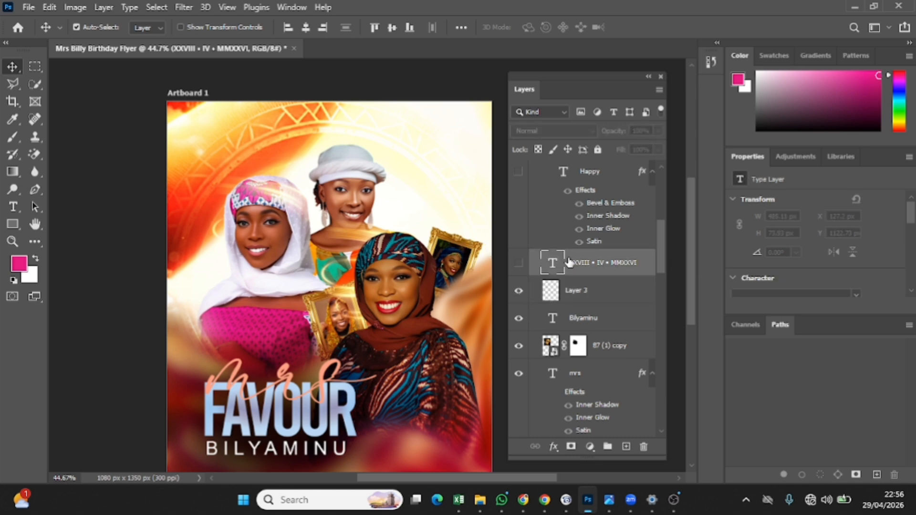
{"action": "left_click", "coordinate": [519, 266]}
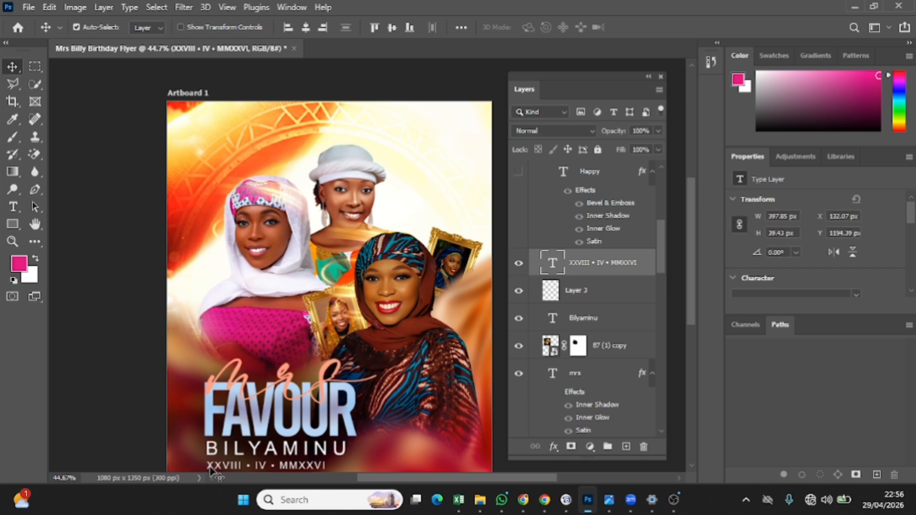
{"action": "scroll", "coordinate": [215, 473], "scroll_direction": "down", "scroll_amount": 1}
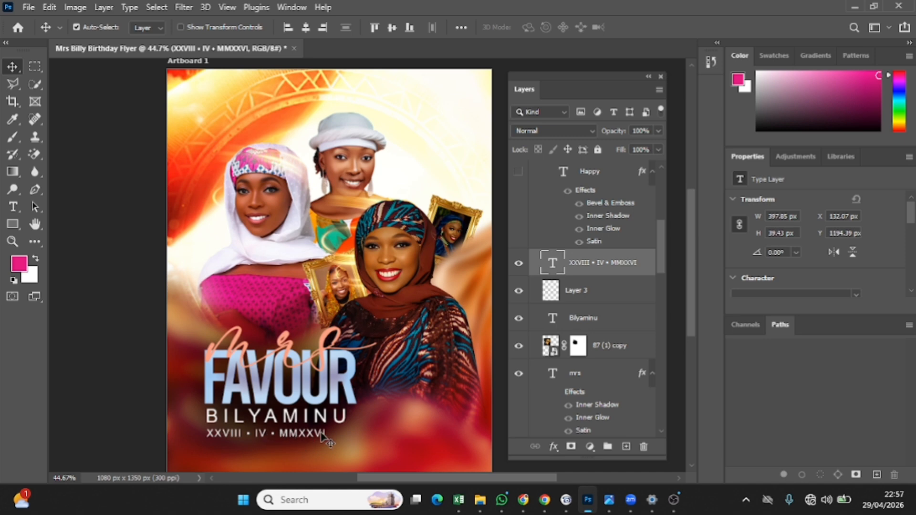
{"action": "scroll", "coordinate": [559, 190], "scroll_direction": "up", "scroll_amount": 1}
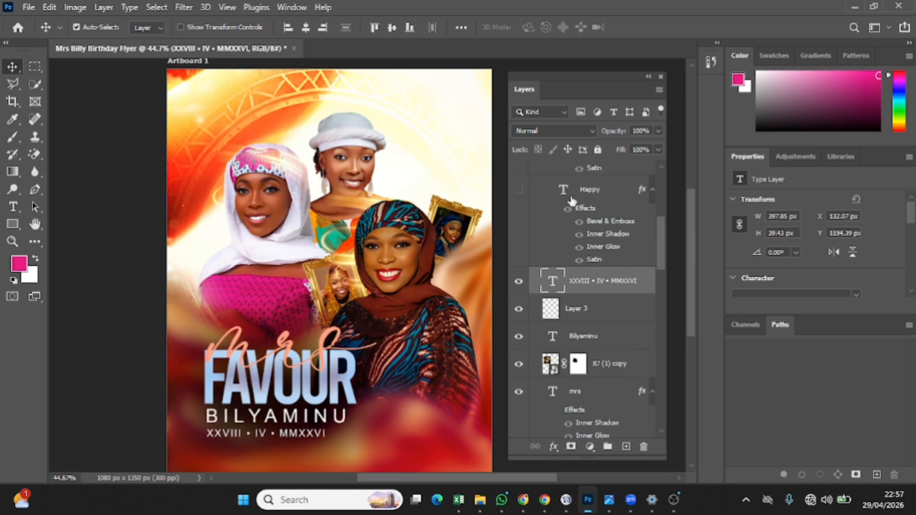
Make the HAPPY and BIRTHDAY text layers visible at the flyer's top right
{"action": "left_click", "coordinate": [577, 190]}
{"action": "scroll", "coordinate": [633, 202], "scroll_direction": "up", "scroll_amount": 5}
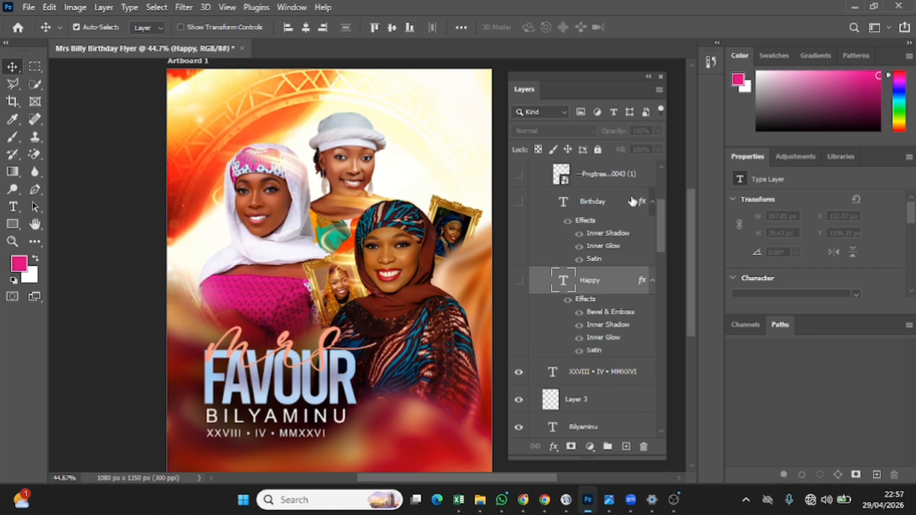
{"action": "left_click", "coordinate": [517, 283]}
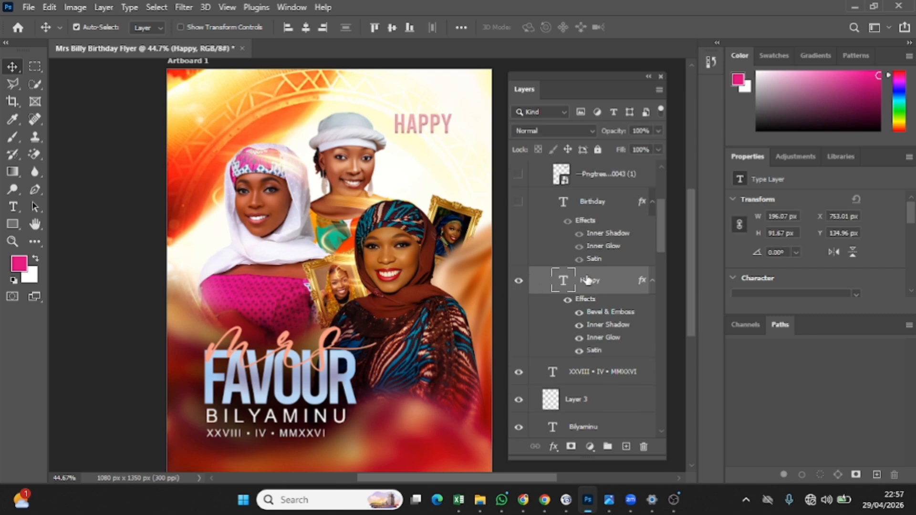
{"action": "left_click", "coordinate": [519, 201]}
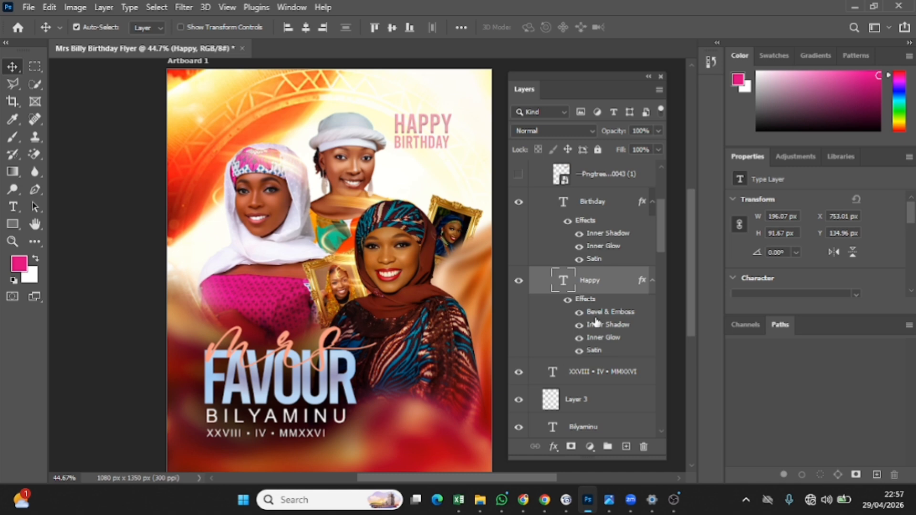
Switch on the Effects for both the Happy and Birthday text layers
{"action": "left_click", "coordinate": [568, 300]}
{"action": "left_click", "coordinate": [567, 220]}
{"action": "left_click", "coordinate": [578, 313]}
Preview the script Happy Birthday graphic, then hide it again
{"action": "scroll", "coordinate": [620, 231], "scroll_direction": "up", "scroll_amount": 3}
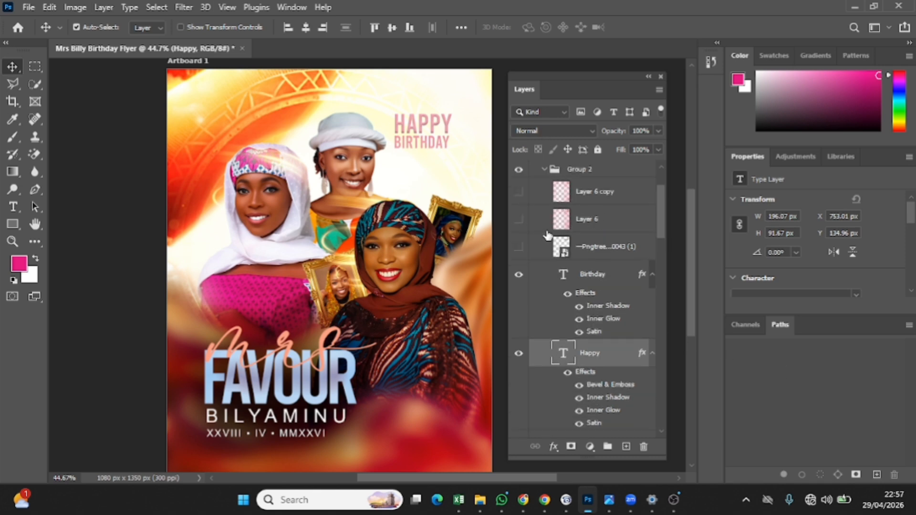
{"action": "left_click", "coordinate": [519, 247]}
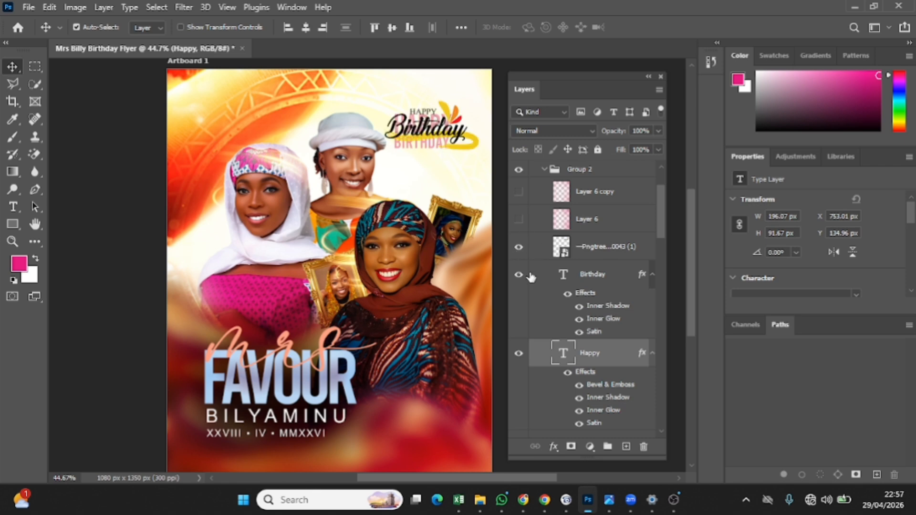
{"action": "left_click", "coordinate": [596, 254]}
{"action": "left_click", "coordinate": [518, 247]}
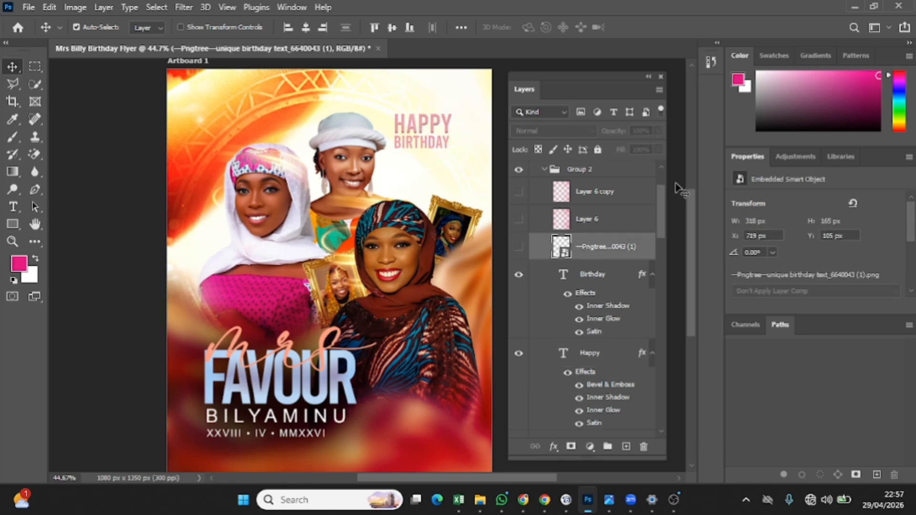
Show the pink Layer 6 overlay in Screen mode and select Layer 6
{"action": "left_click", "coordinate": [519, 220]}
{"action": "left_click", "coordinate": [519, 221]}
{"action": "left_click", "coordinate": [519, 221]}
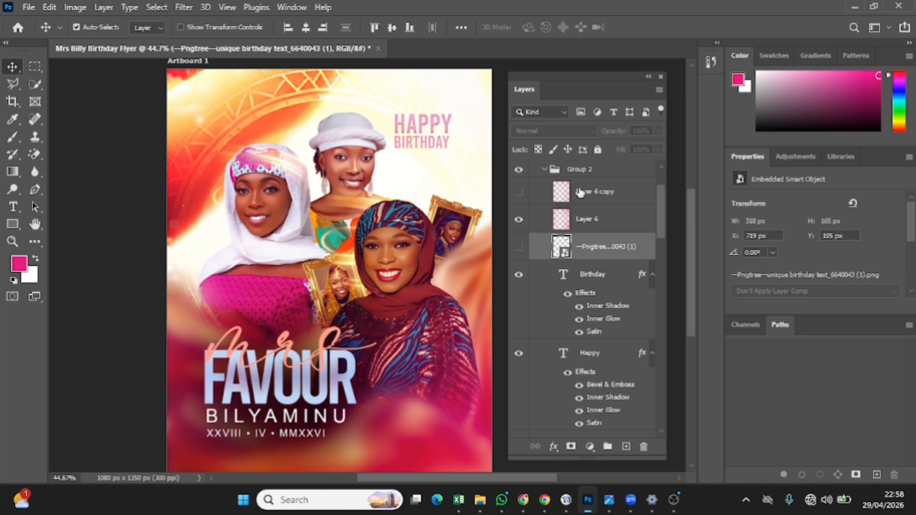
{"action": "left_click", "coordinate": [596, 223]}
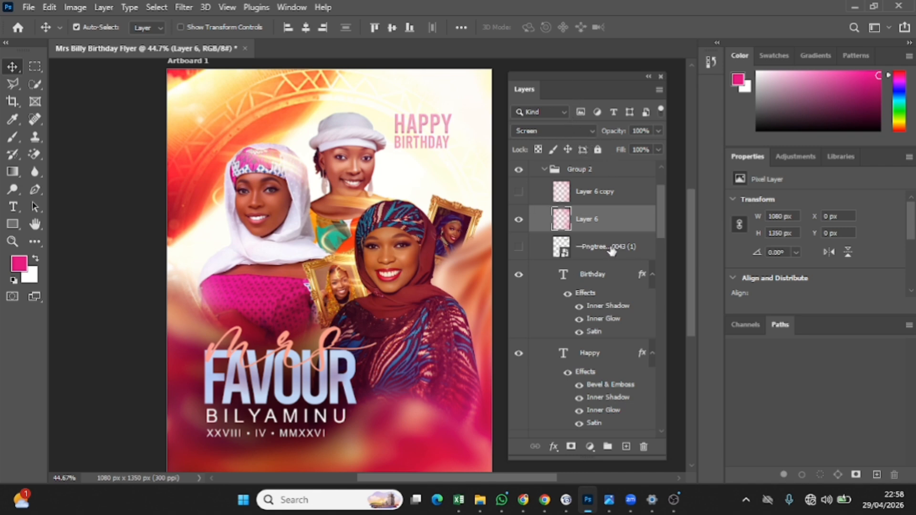
Turn on Layer 6 copy to deepen the pink wash over the lower flyer
{"action": "left_click", "coordinate": [519, 191]}
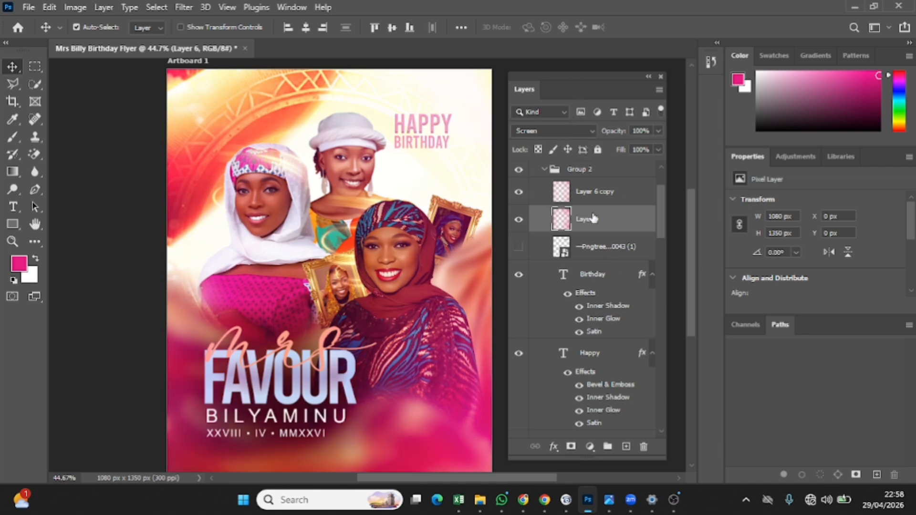
{"action": "scroll", "coordinate": [607, 240], "scroll_direction": "up", "scroll_amount": 3}
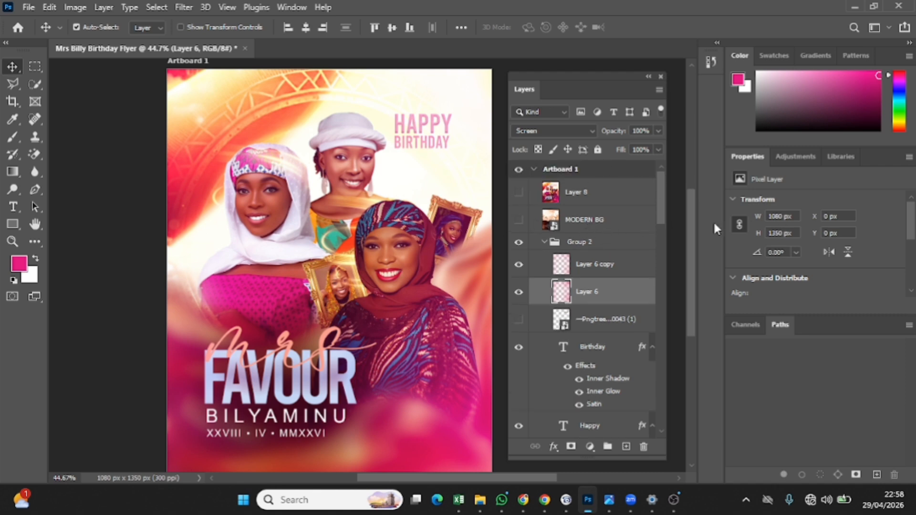
{"action": "left_click", "coordinate": [518, 220]}
{"action": "left_click", "coordinate": [519, 220]}
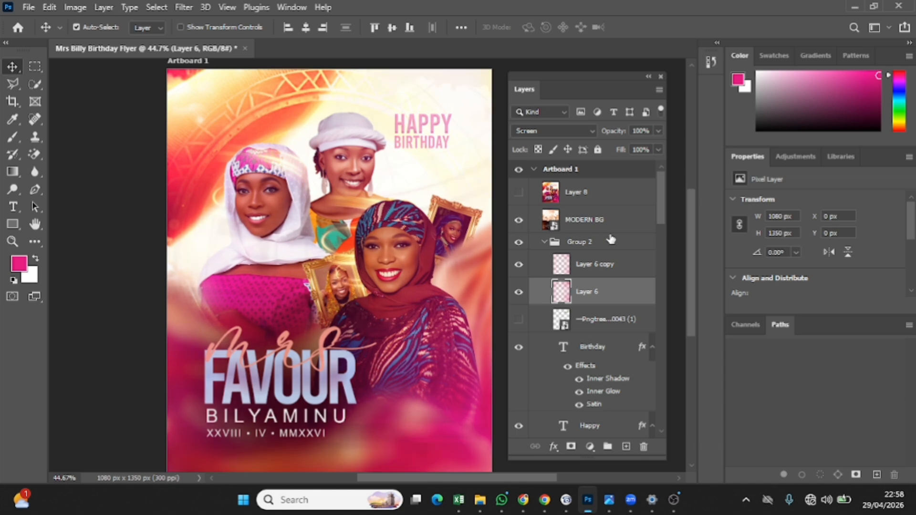
{"action": "left_click", "coordinate": [617, 223]}
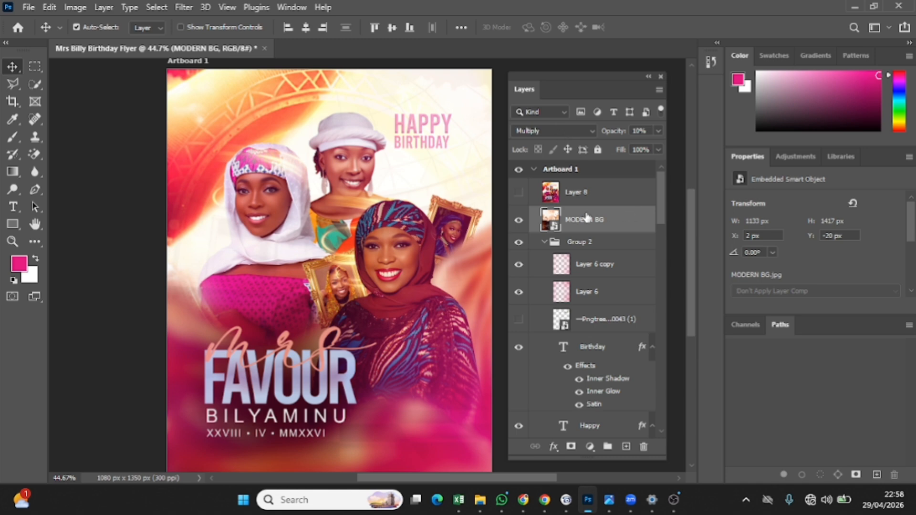
{"action": "left_click", "coordinate": [520, 221]}
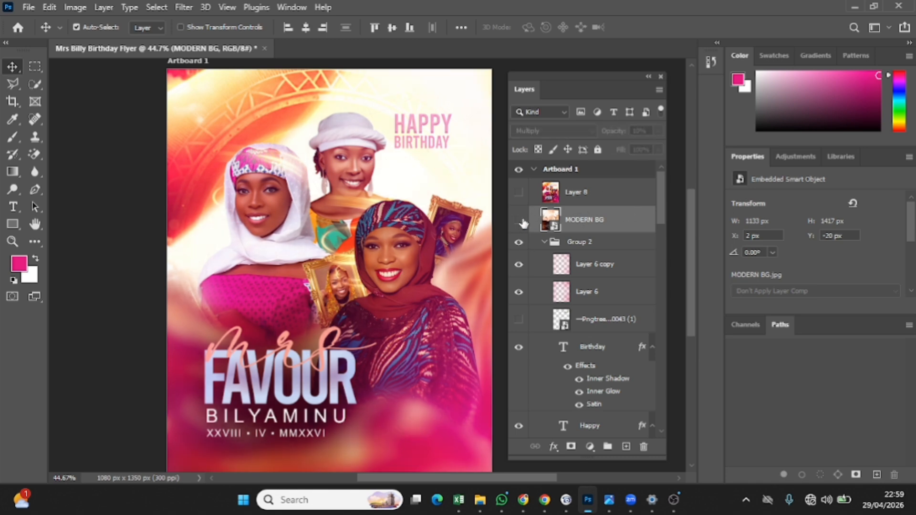
{"action": "left_click", "coordinate": [522, 222]}
{"action": "left_click", "coordinate": [522, 222]}
{"action": "left_click", "coordinate": [522, 222]}
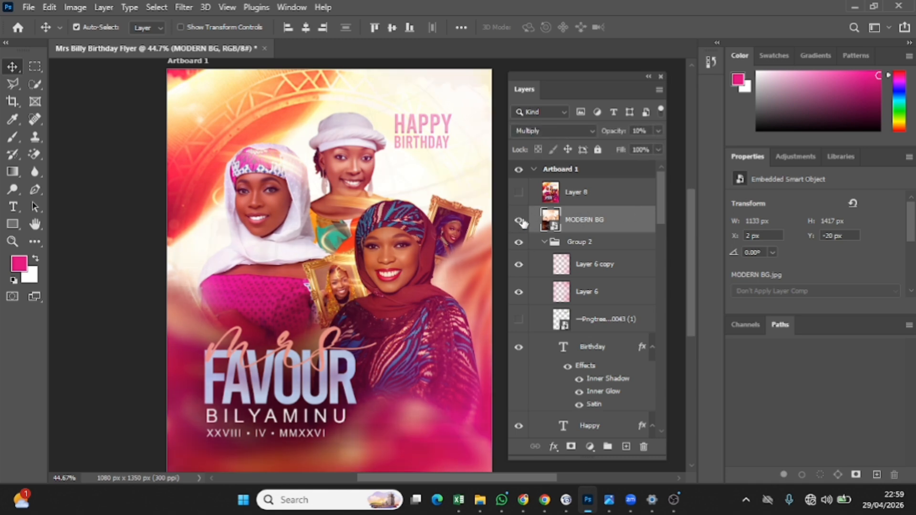
{"action": "left_click", "coordinate": [522, 222]}
{"action": "left_click", "coordinate": [523, 222]}
{"action": "left_click", "coordinate": [523, 222]}
{"action": "left_click", "coordinate": [523, 223]}
{"action": "scroll", "coordinate": [616, 249], "scroll_direction": "down", "scroll_amount": 3}
{"action": "scroll", "coordinate": [616, 248], "scroll_direction": "down", "scroll_amount": 10}
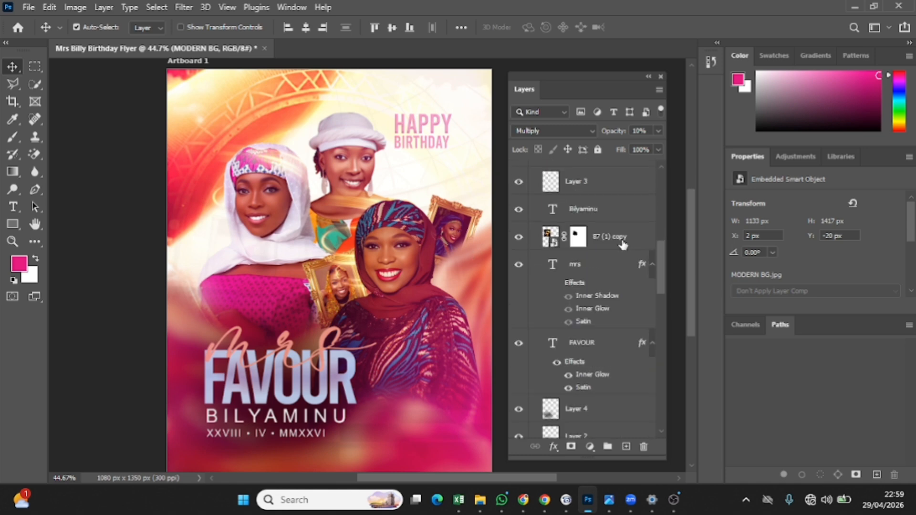
{"action": "scroll", "coordinate": [617, 267], "scroll_direction": "down", "scroll_amount": 3}
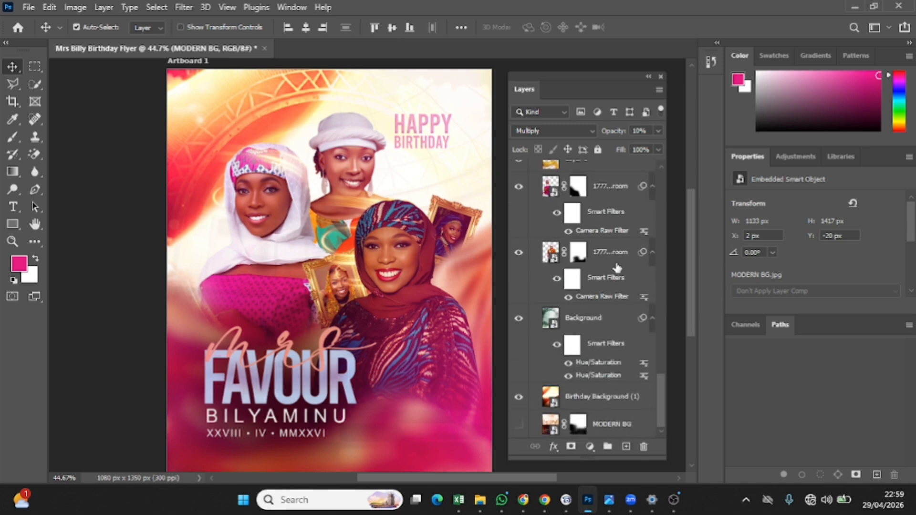
{"action": "scroll", "coordinate": [557, 346], "scroll_direction": "up", "scroll_amount": 10}
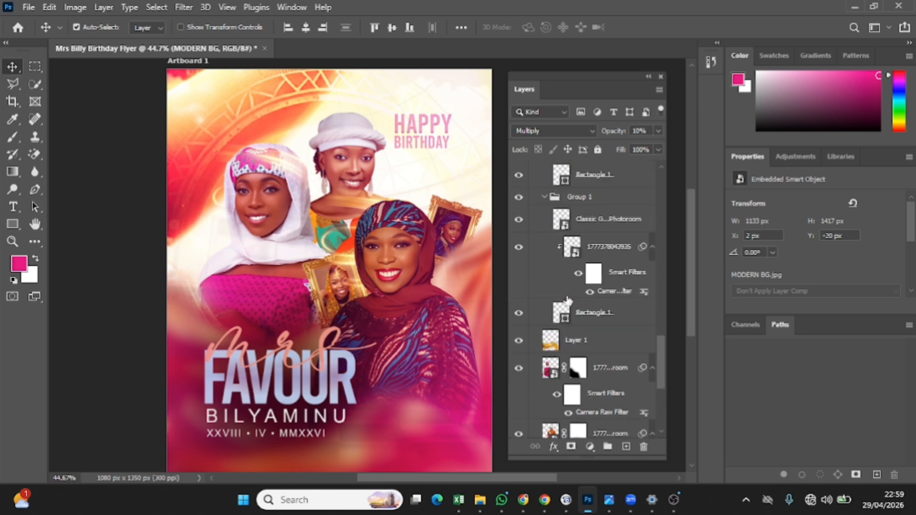
{"action": "scroll", "coordinate": [563, 274], "scroll_direction": "up", "scroll_amount": 8}
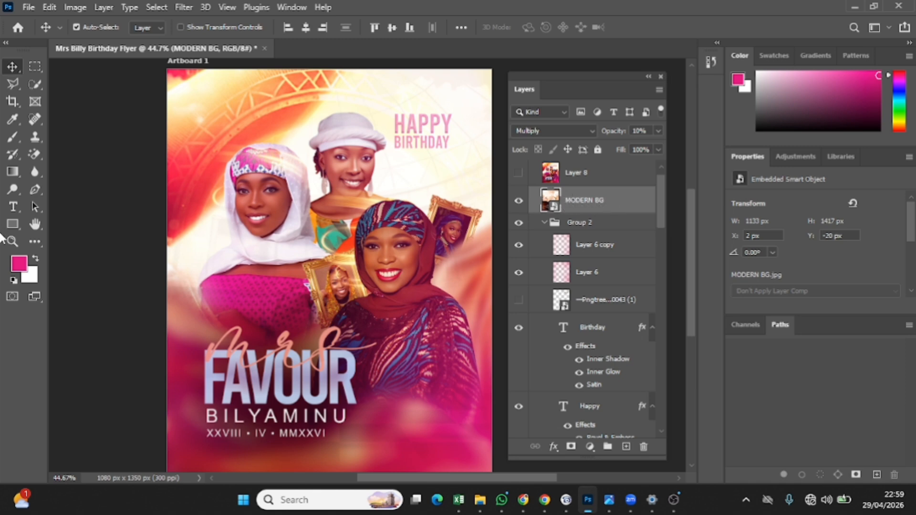
Switch on and select Layer 8, closing the Filter menu without applying any filter
{"action": "left_click", "coordinate": [518, 175]}
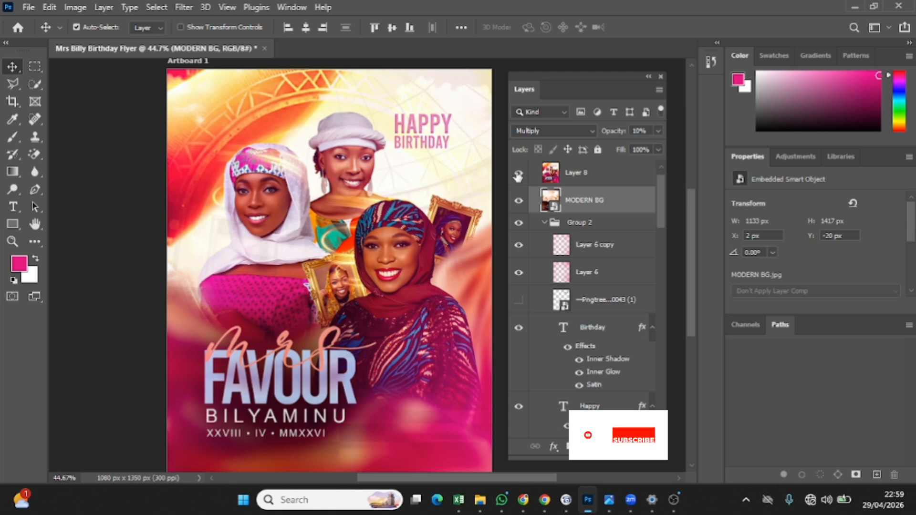
{"action": "left_click", "coordinate": [577, 174]}
{"action": "left_click", "coordinate": [183, 7]}
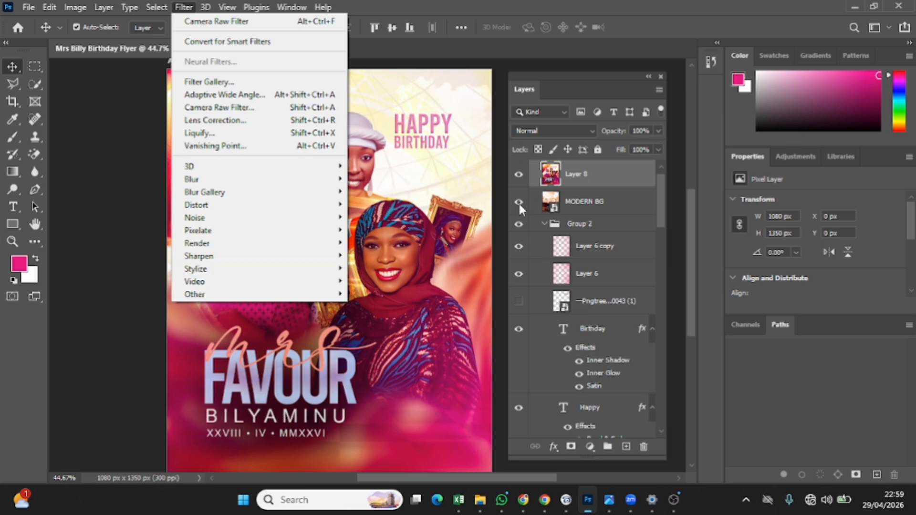
{"action": "left_click", "coordinate": [575, 184]}
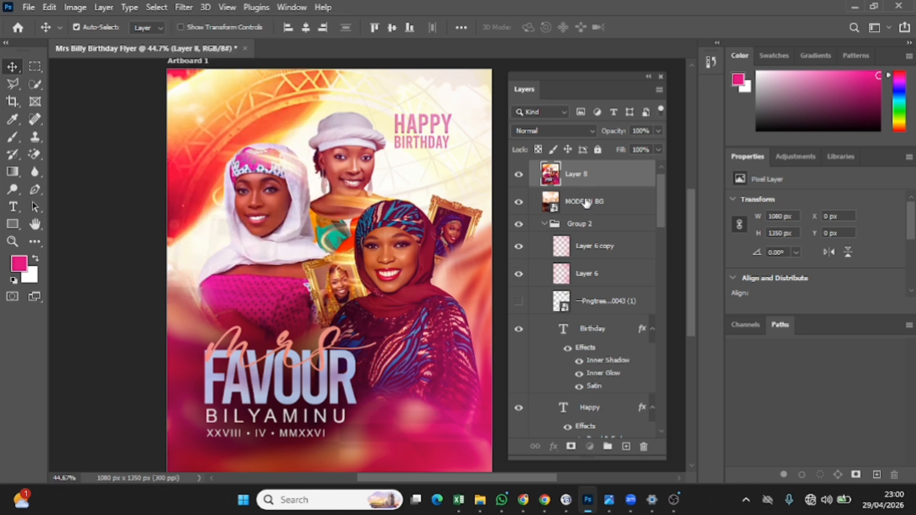